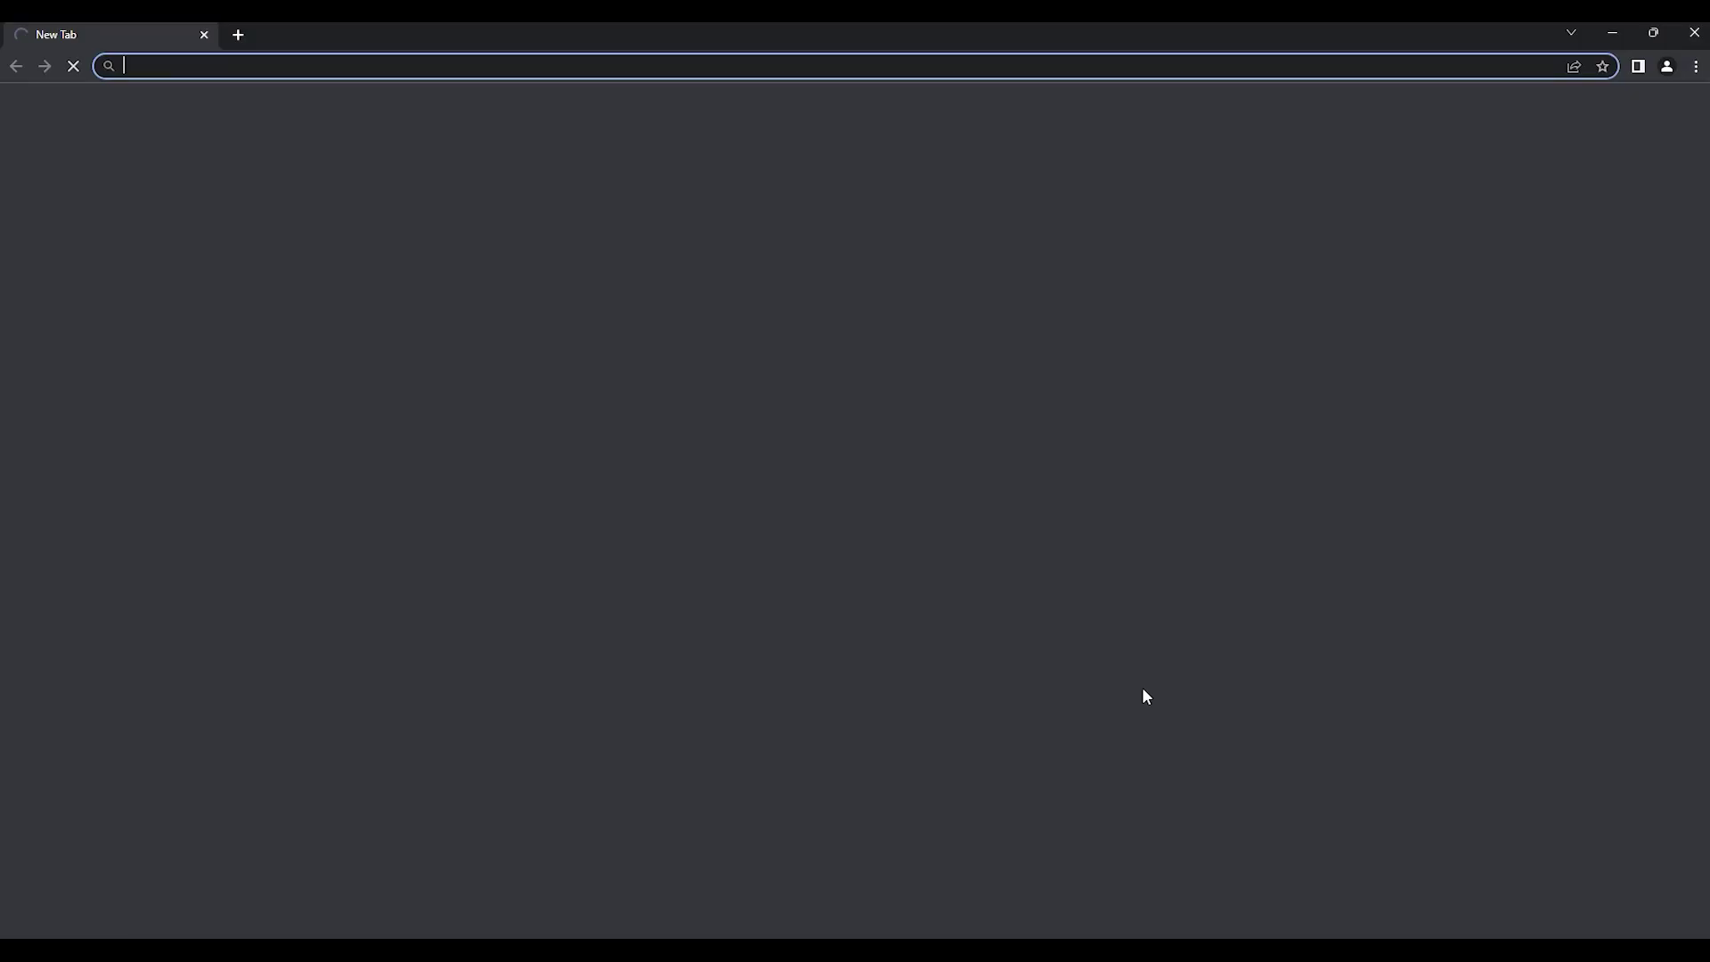
# Step: Load dashboard.angvlar.com in Chrome's address bar
pyautogui.write('das')
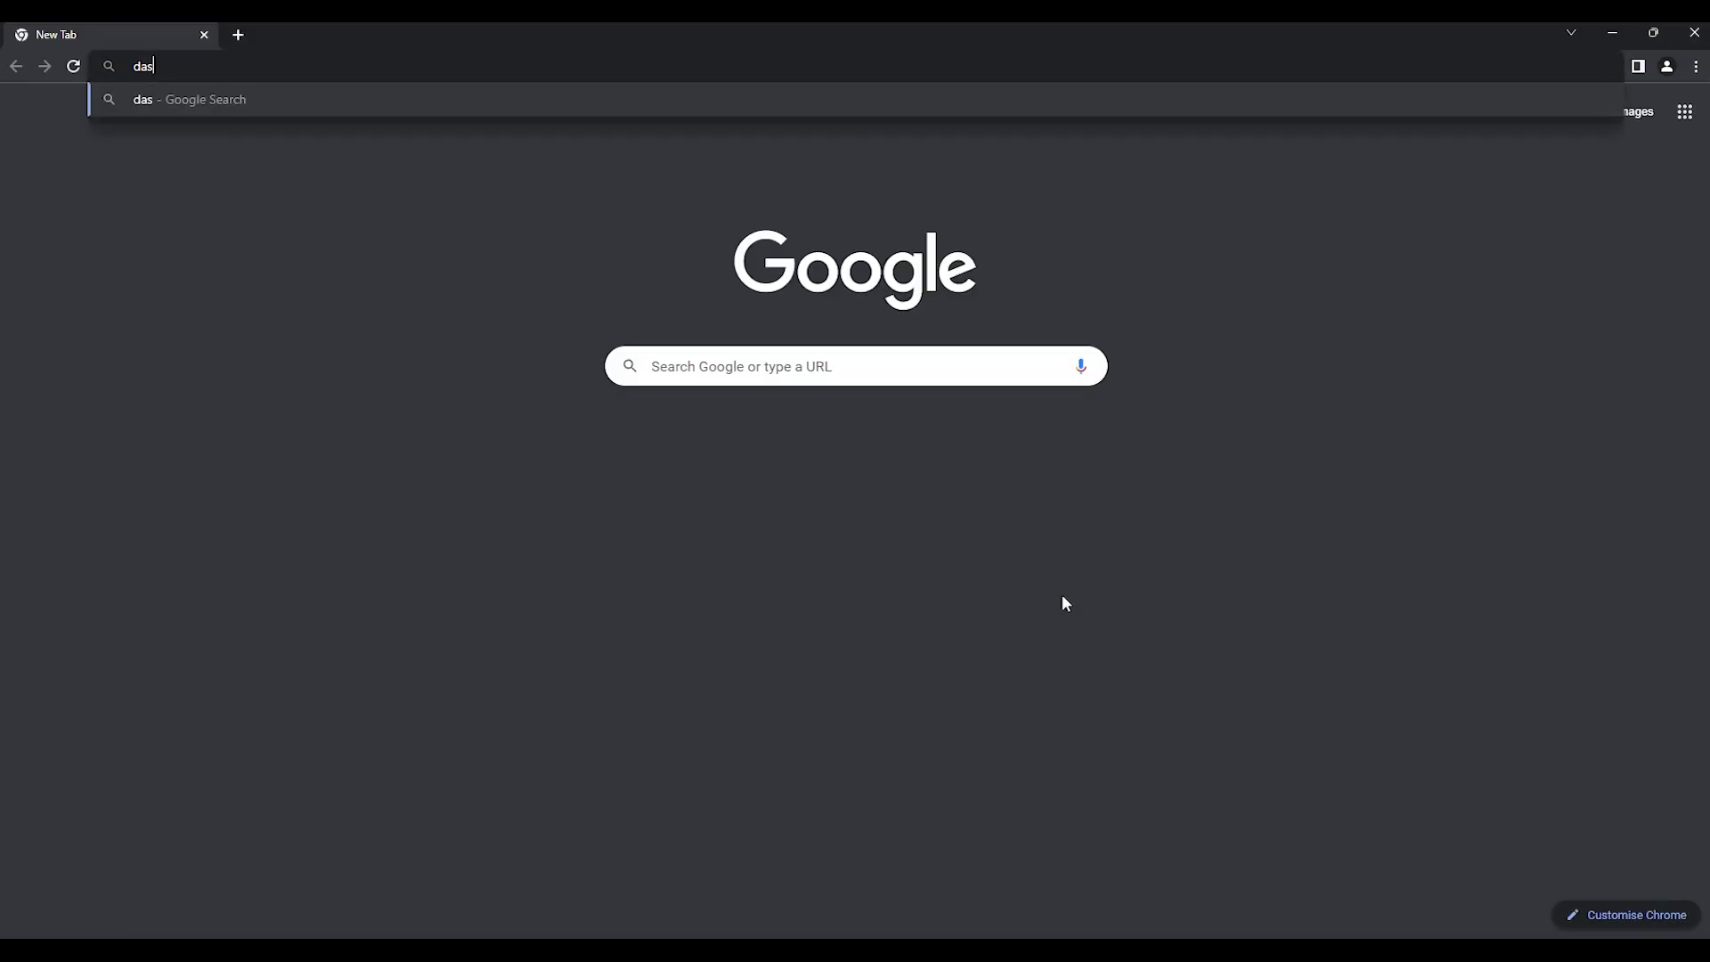
pyautogui.write('hboard.angvlar.com')
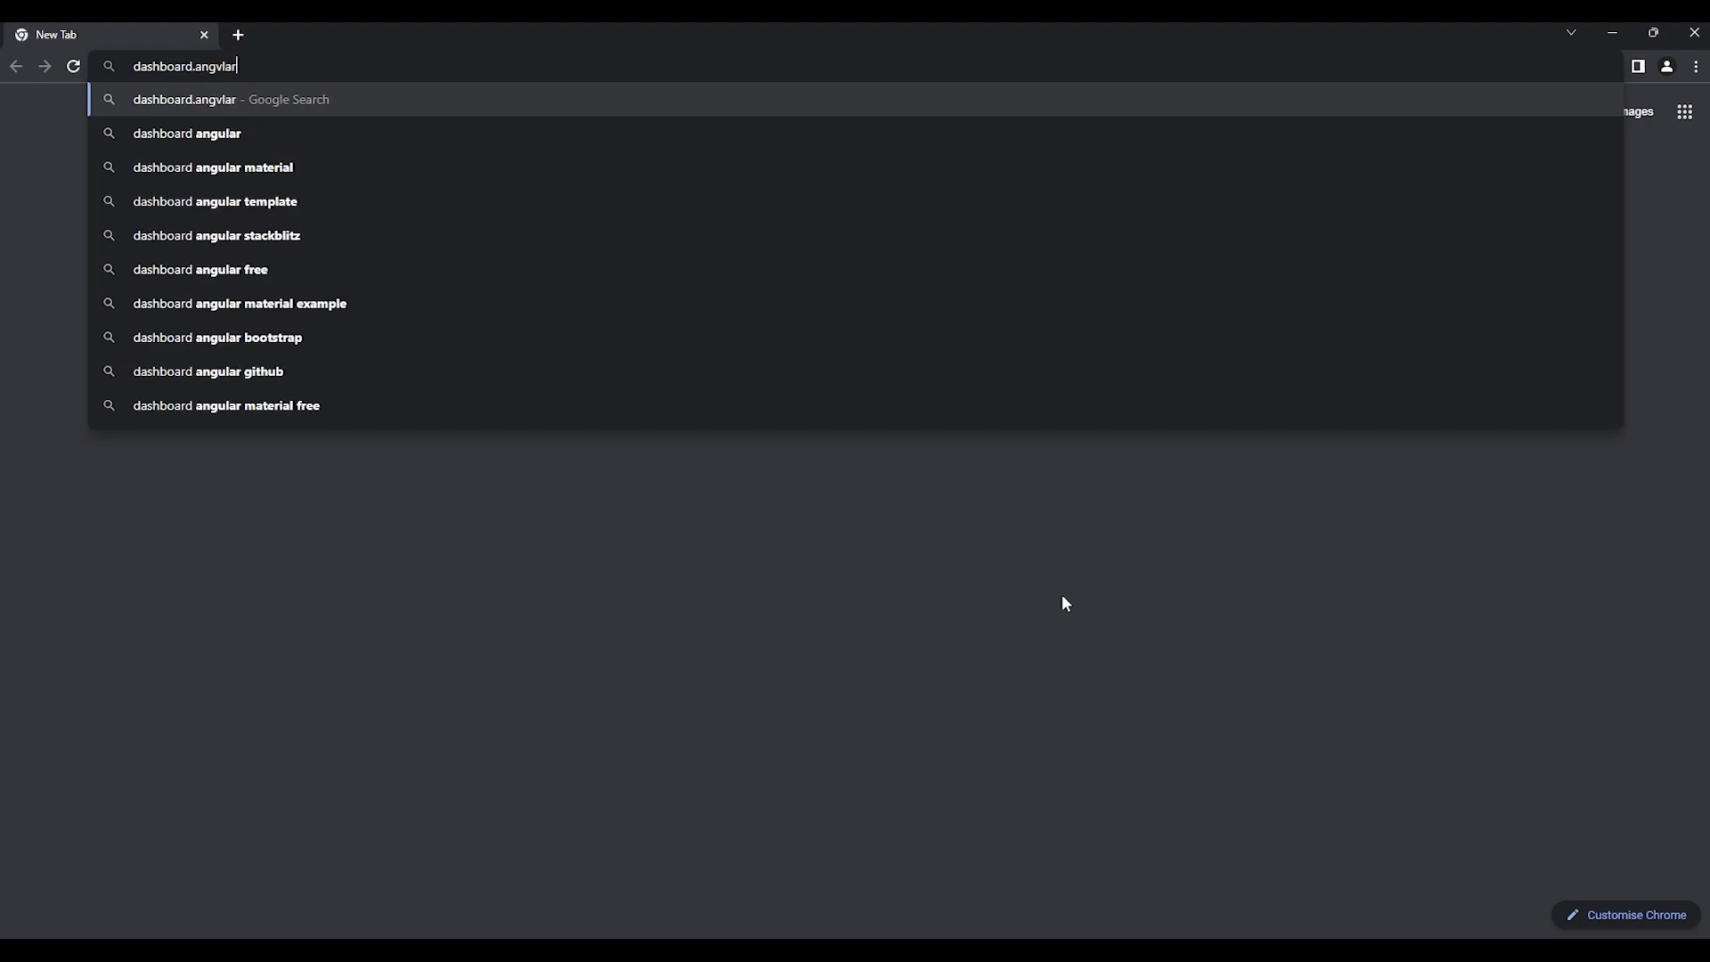
pyautogui.press('Return')
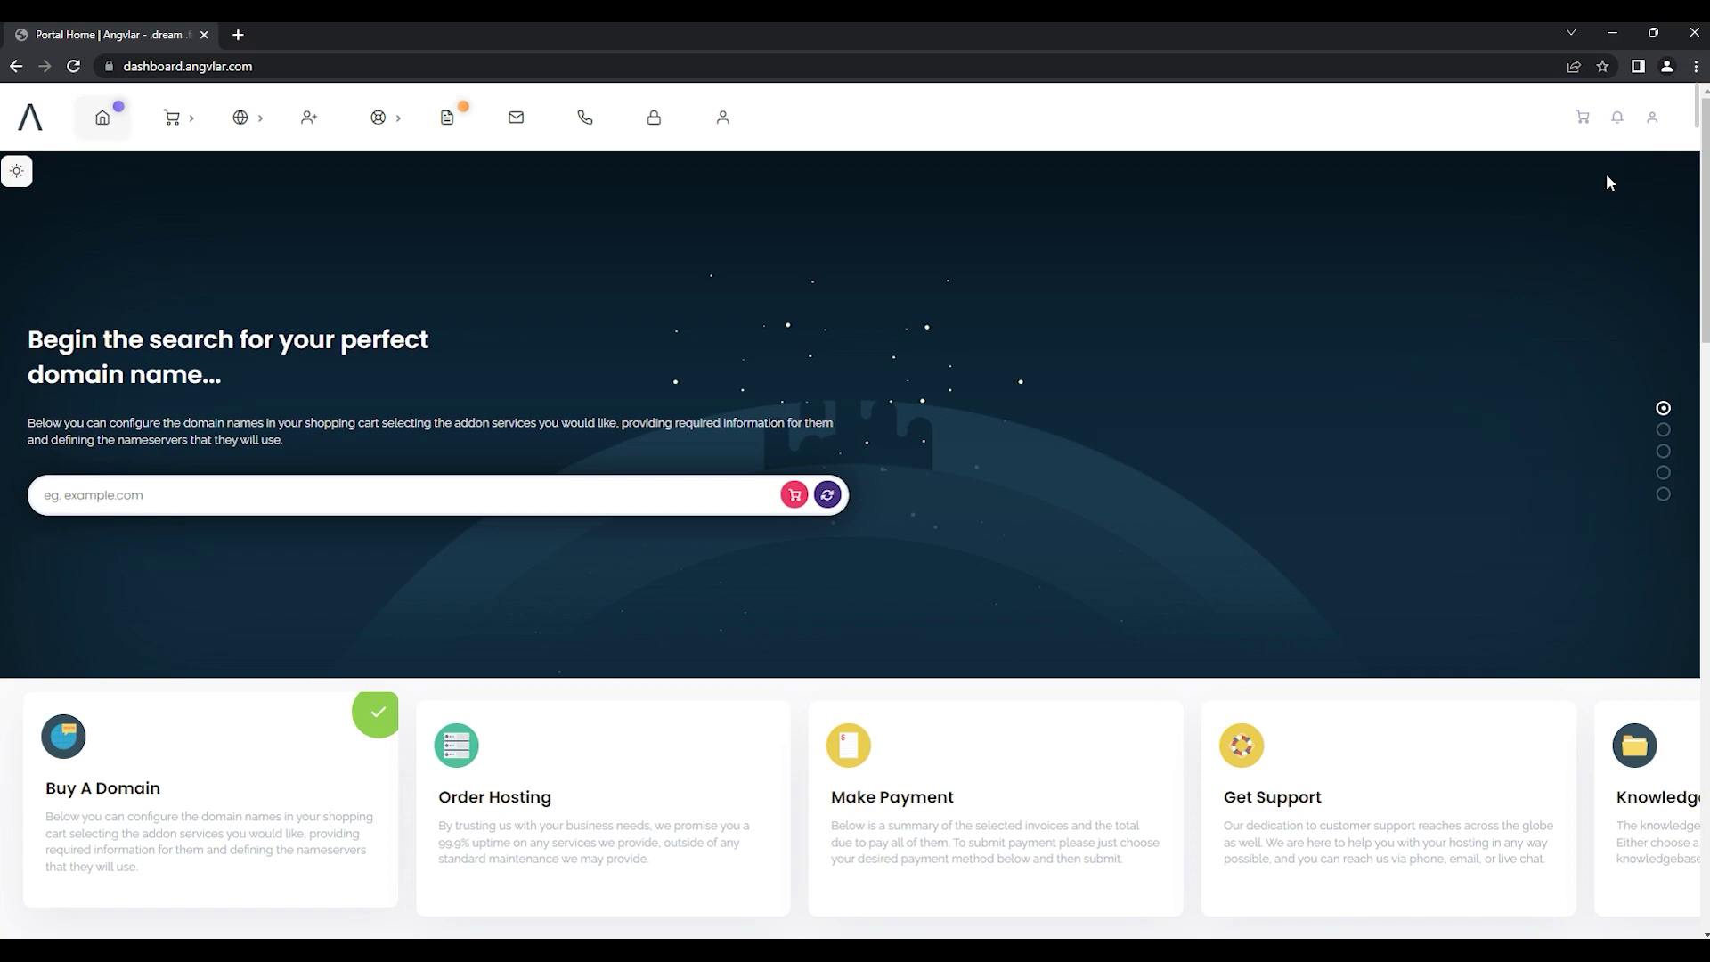
# Step: Open the new-account registration page from the user icon and enter the first and last name
pyautogui.click(1653, 118)
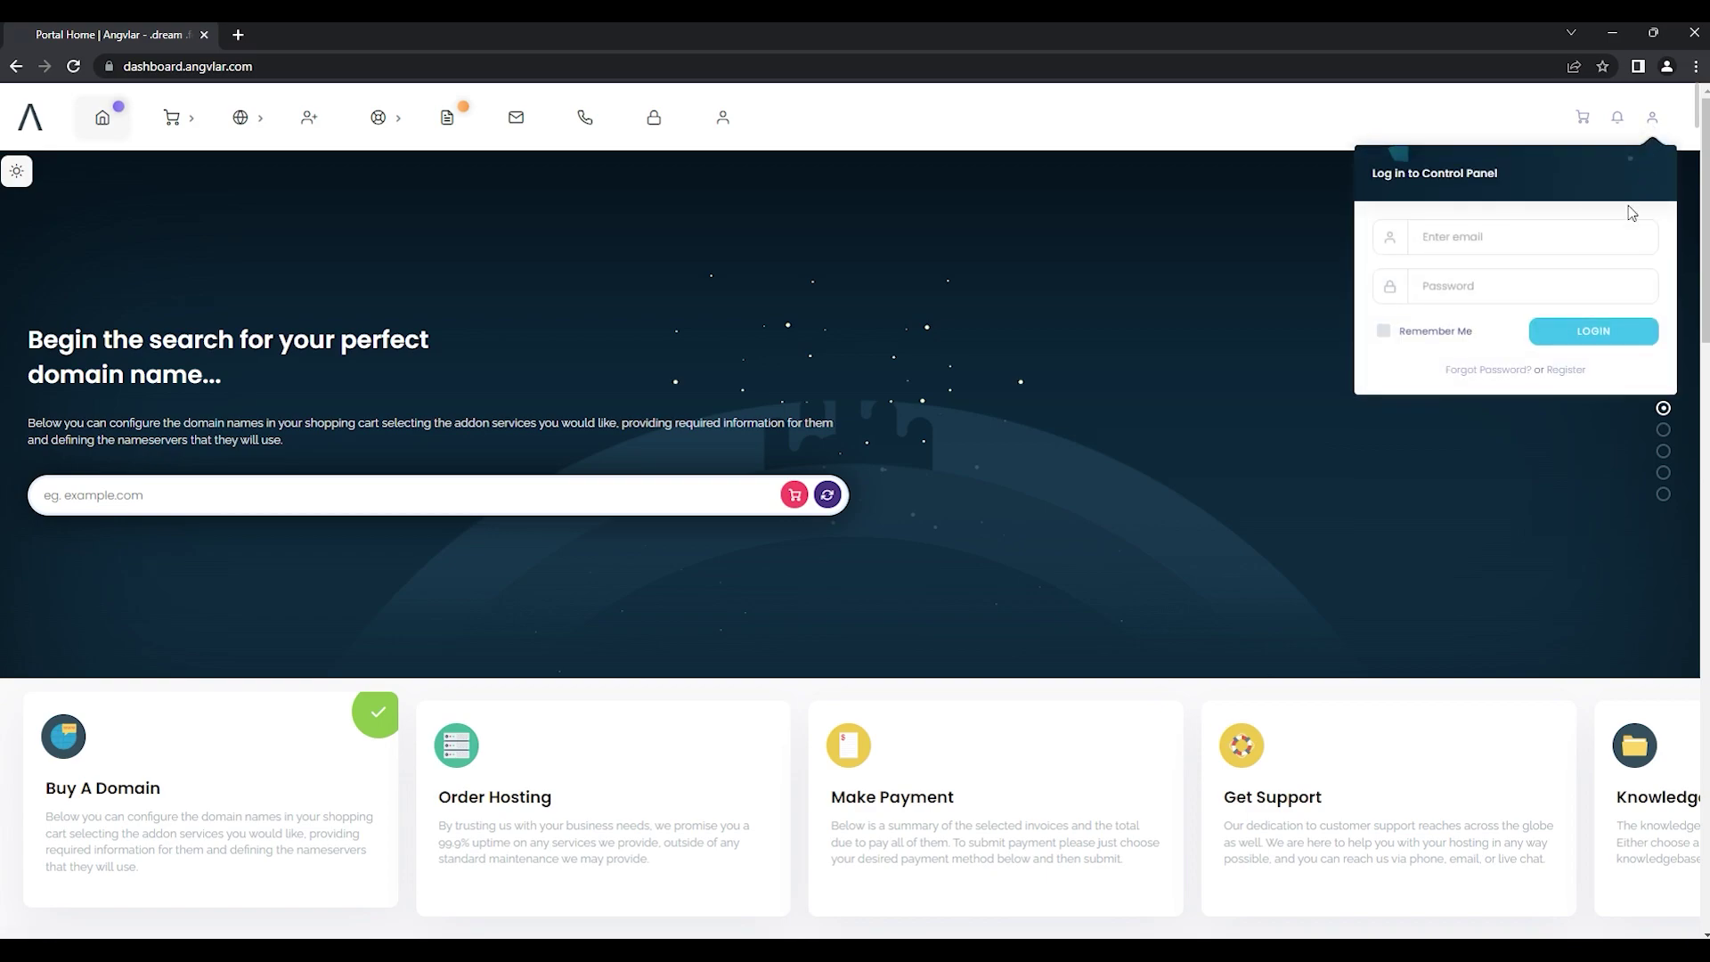
pyautogui.click(1562, 374)
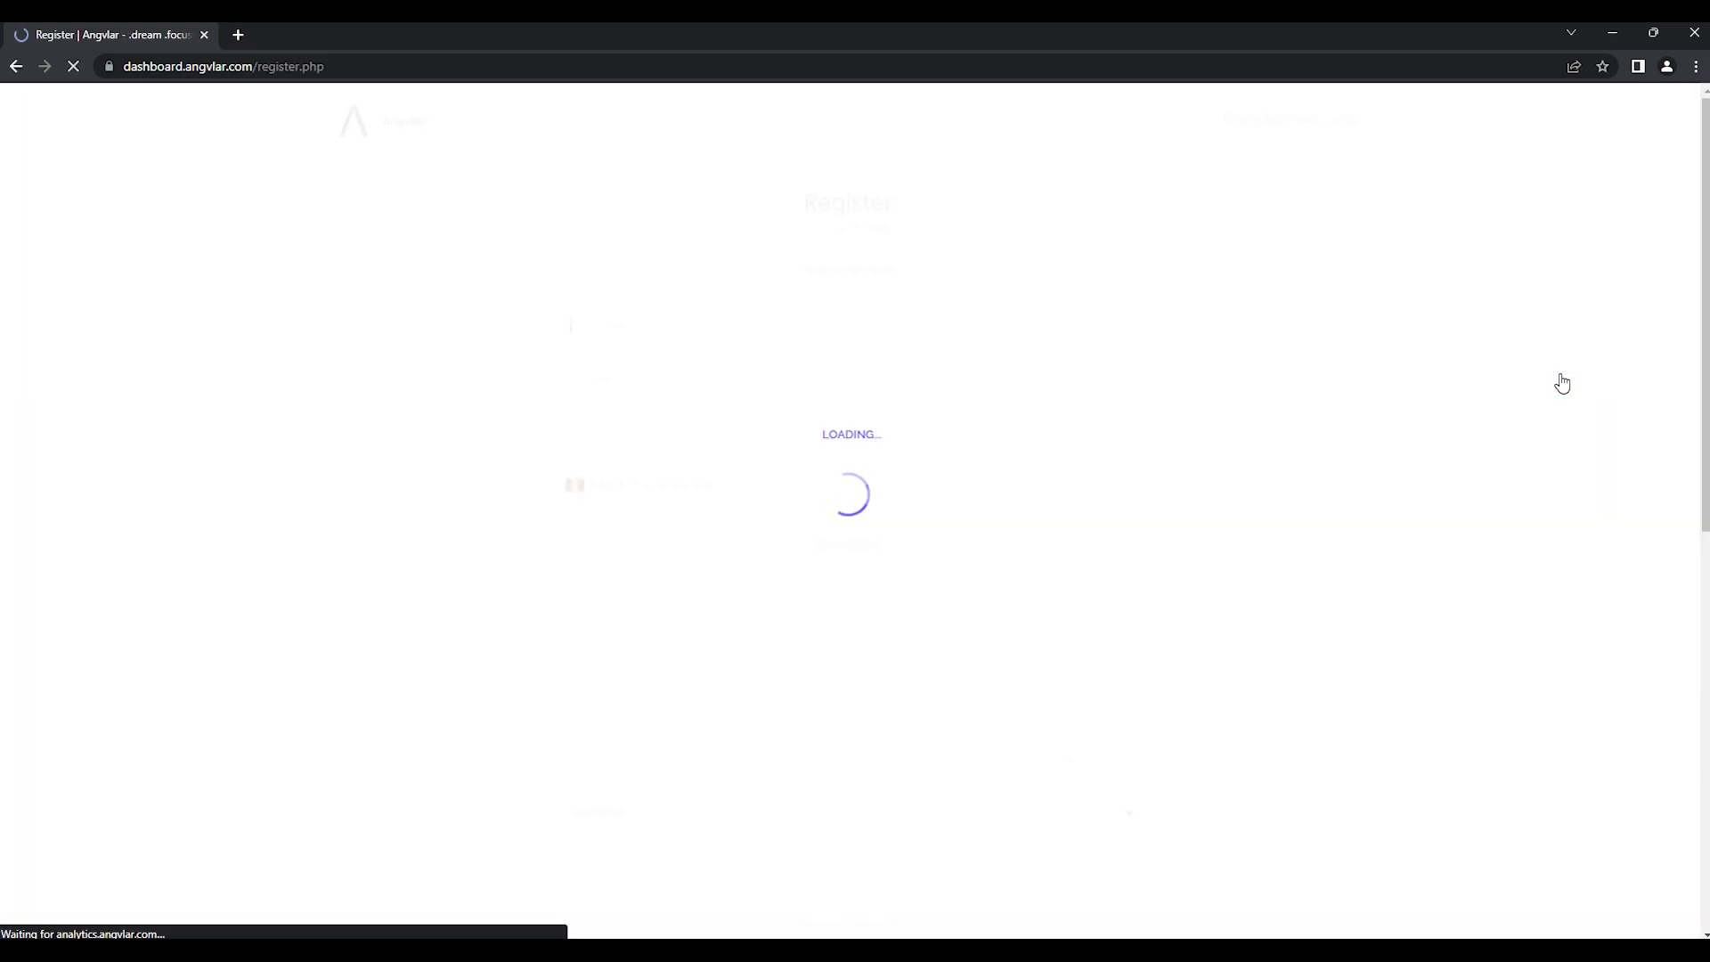
pyautogui.click(875, 337)
pyautogui.write('Angvlar')
pyautogui.press('Tab')
pyautogui.write('Tes')
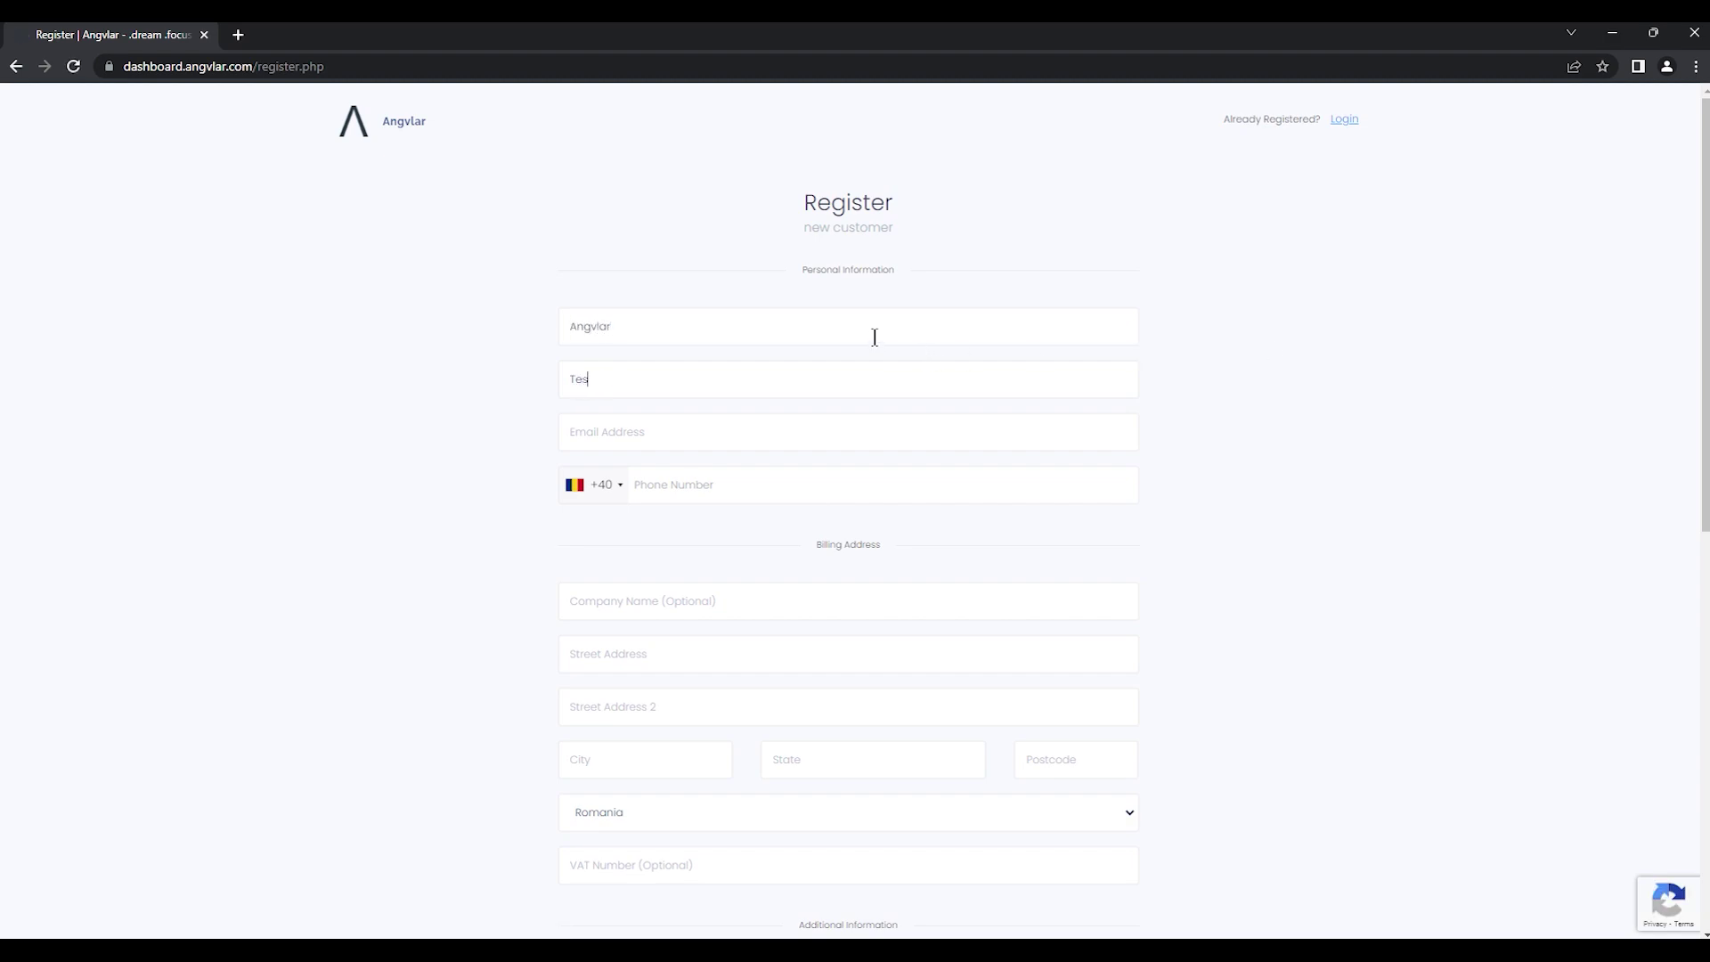
pyautogui.press('Tab')
# Step: Enter the e-mail address, phone number, company name and street address lines
pyautogui.write('74444')
pyautogui.write('4444')
pyautogui.click(1362, 547)
pyautogui.press('Tab')
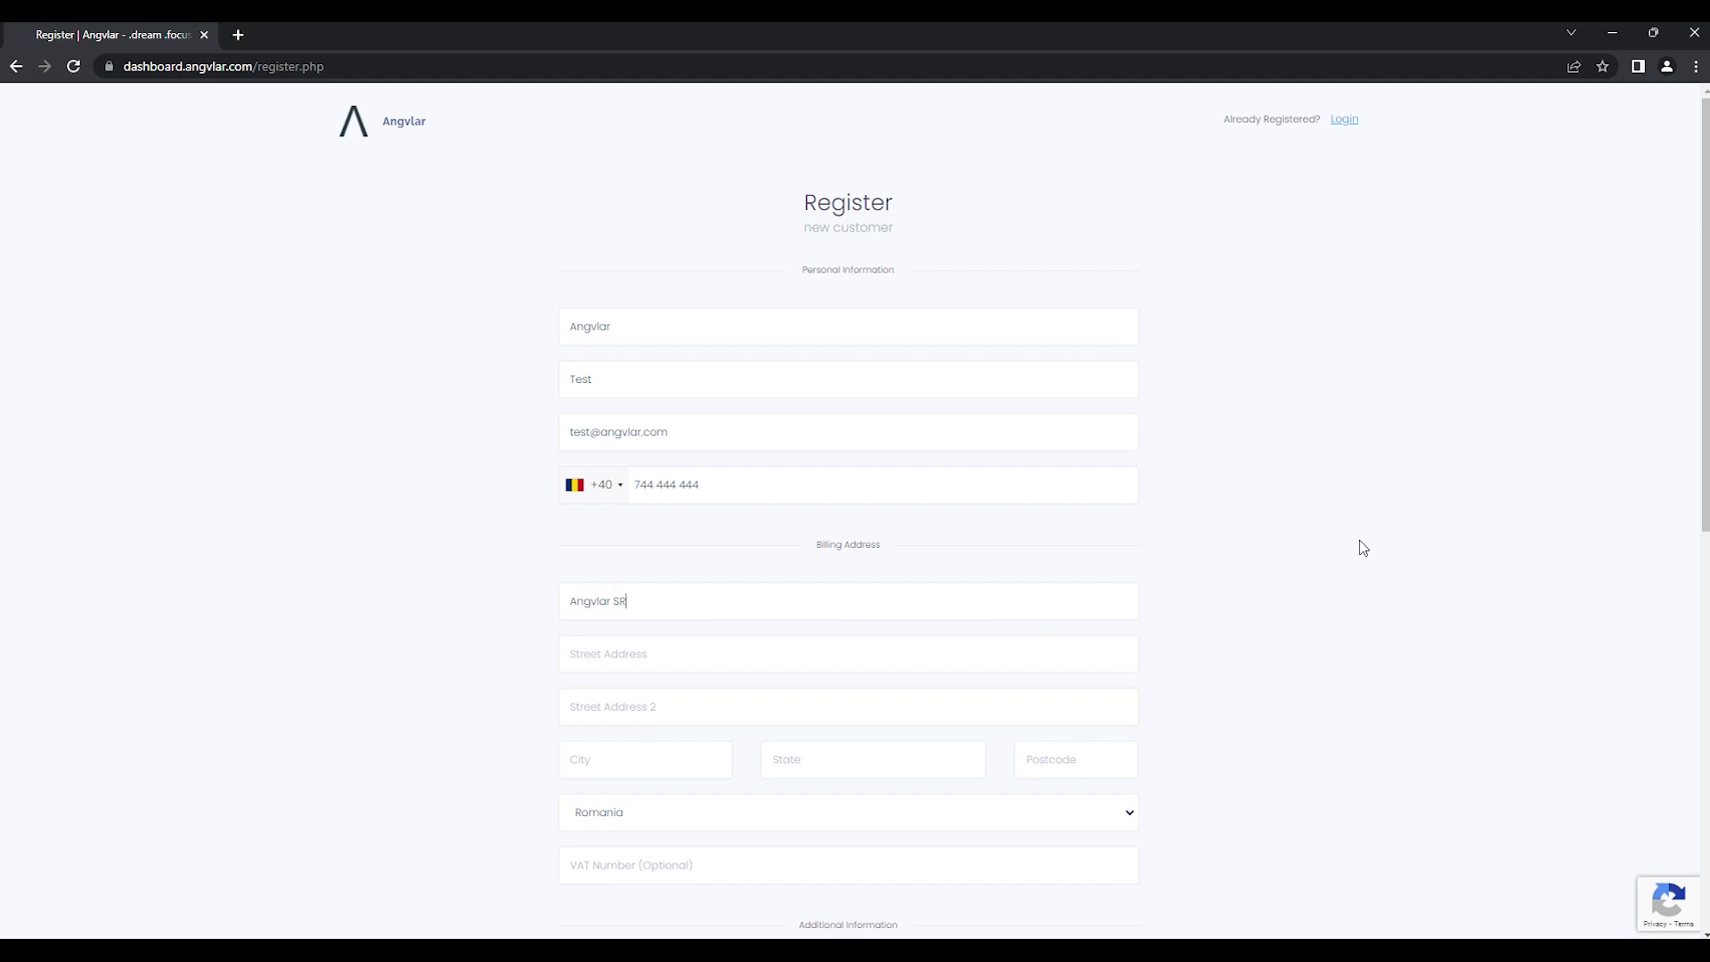
# Step: Fill in the billing city, state and postcode fields
pyautogui.click(711, 760)
pyautogui.write('C')
pyautogui.press('Tab')
pyautogui.write('Clluj-Napoca')
pyautogui.press('Tab')
pyautogui.press('Tab')
pyautogui.write('400000')
pyautogui.scroll(-1, 676, 749)
pyautogui.scroll(-3, 357, 658)
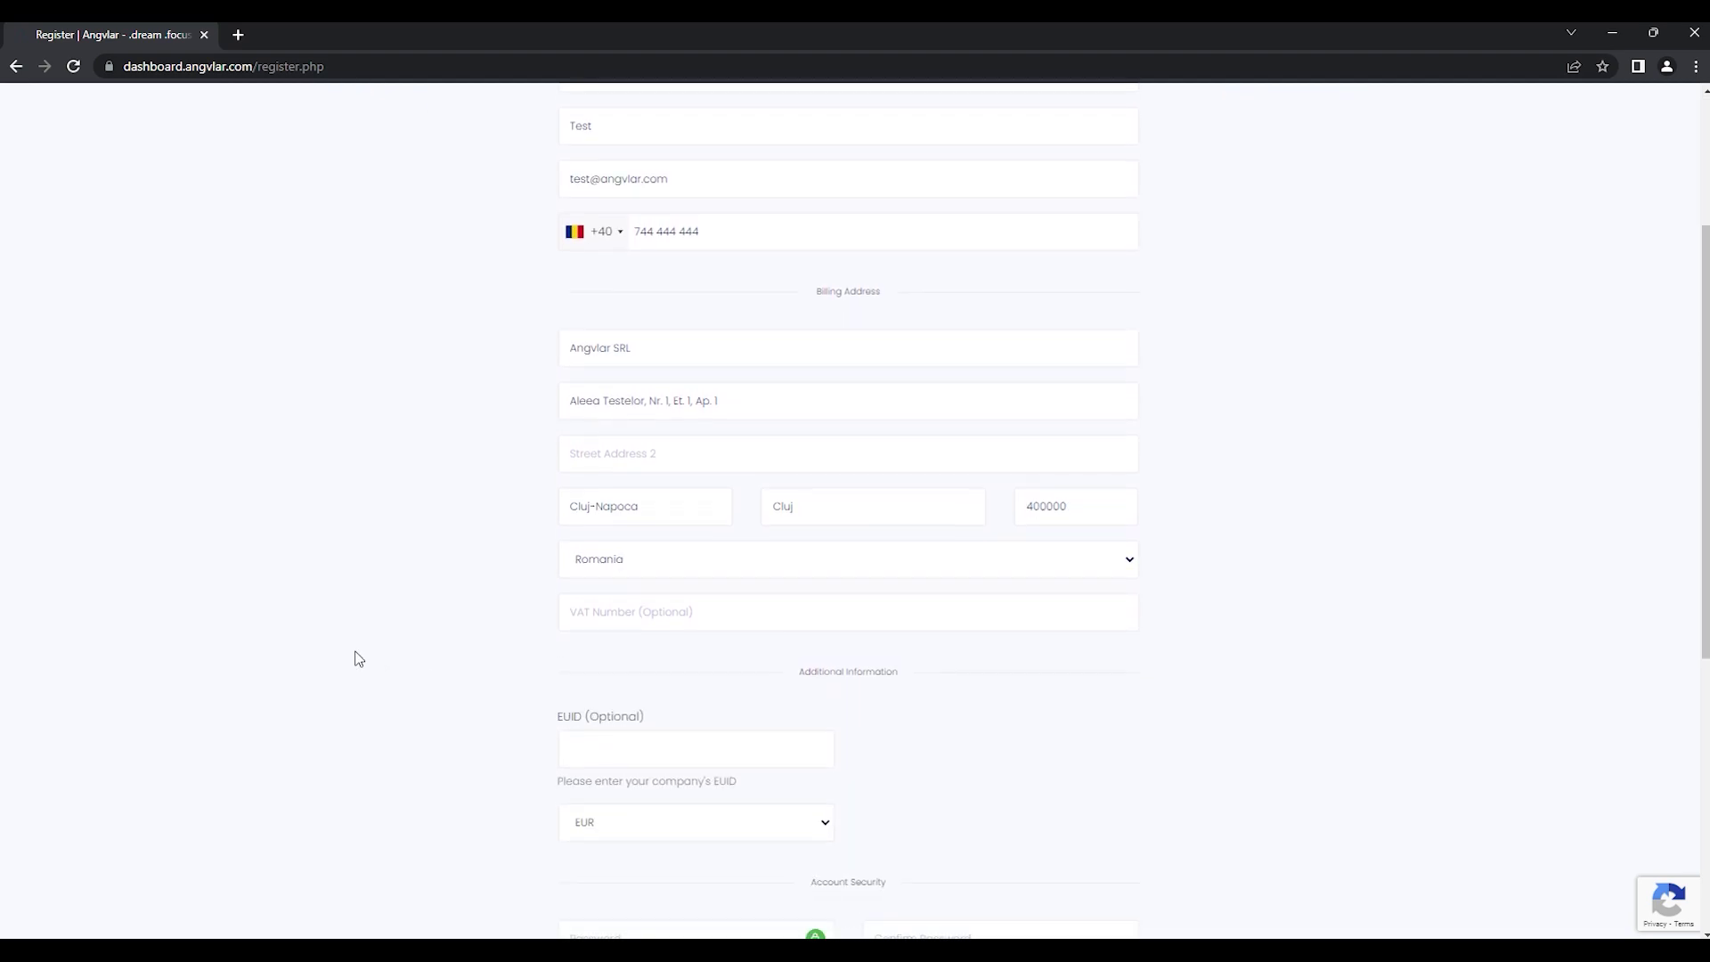
pyautogui.scroll(-2, 357, 658)
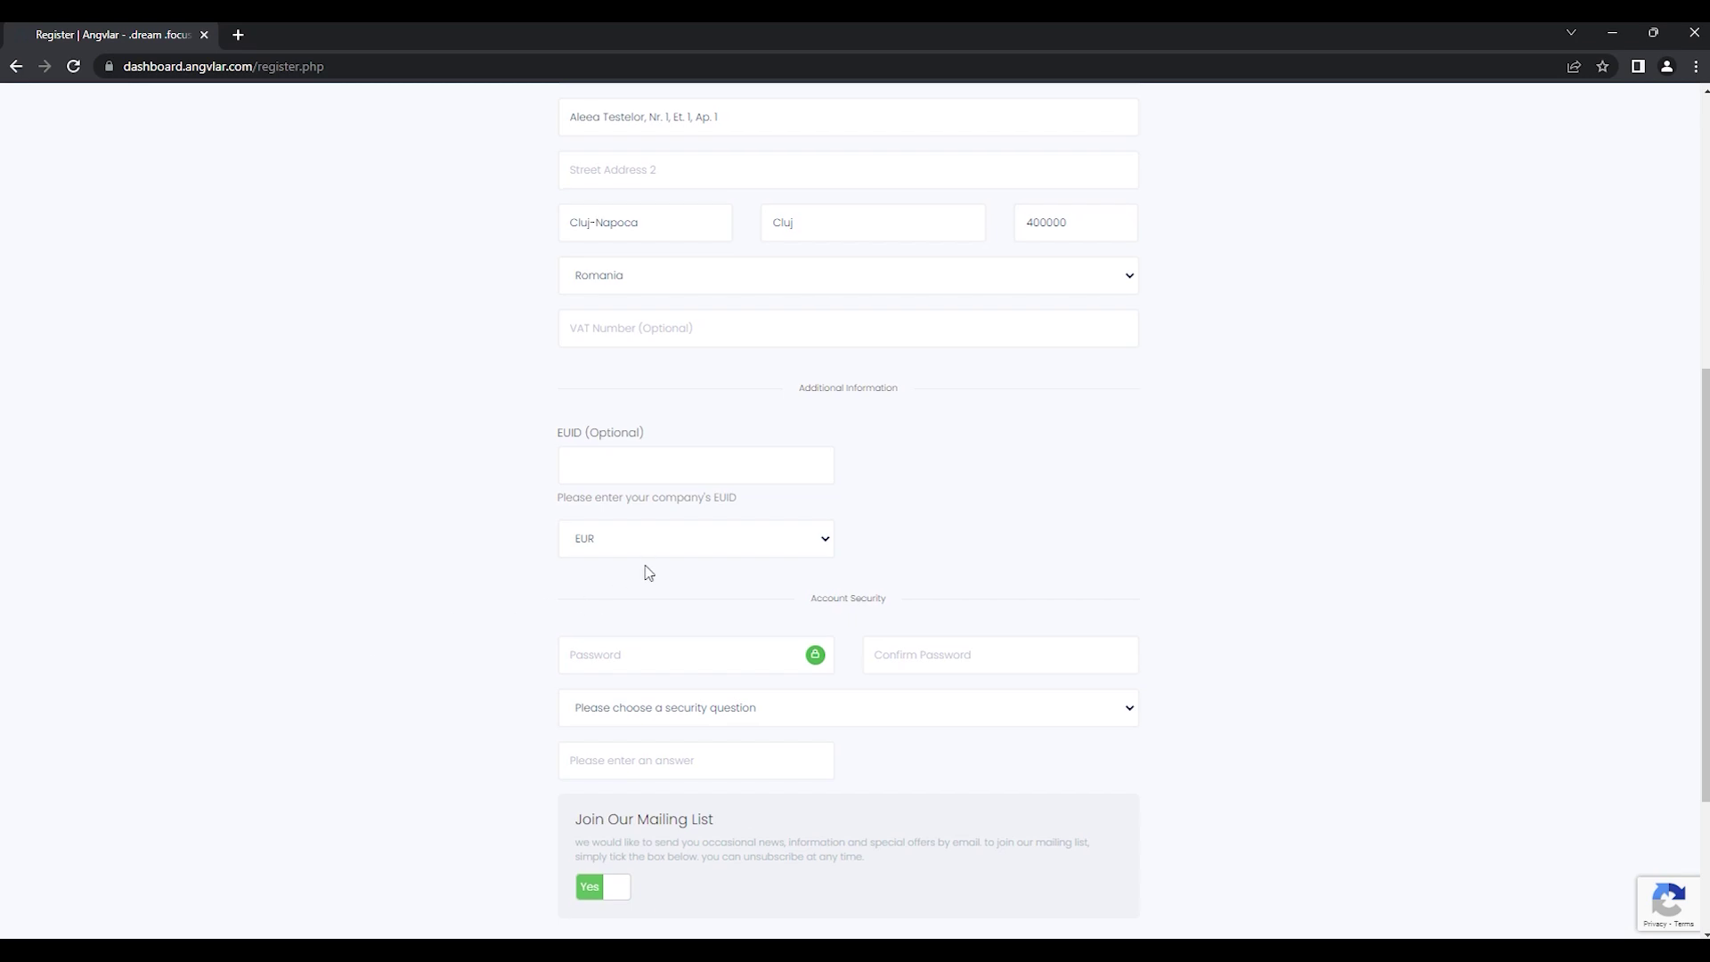
# Step: Choose RON as the account currency and enter and confirm the account password
pyautogui.click(632, 544)
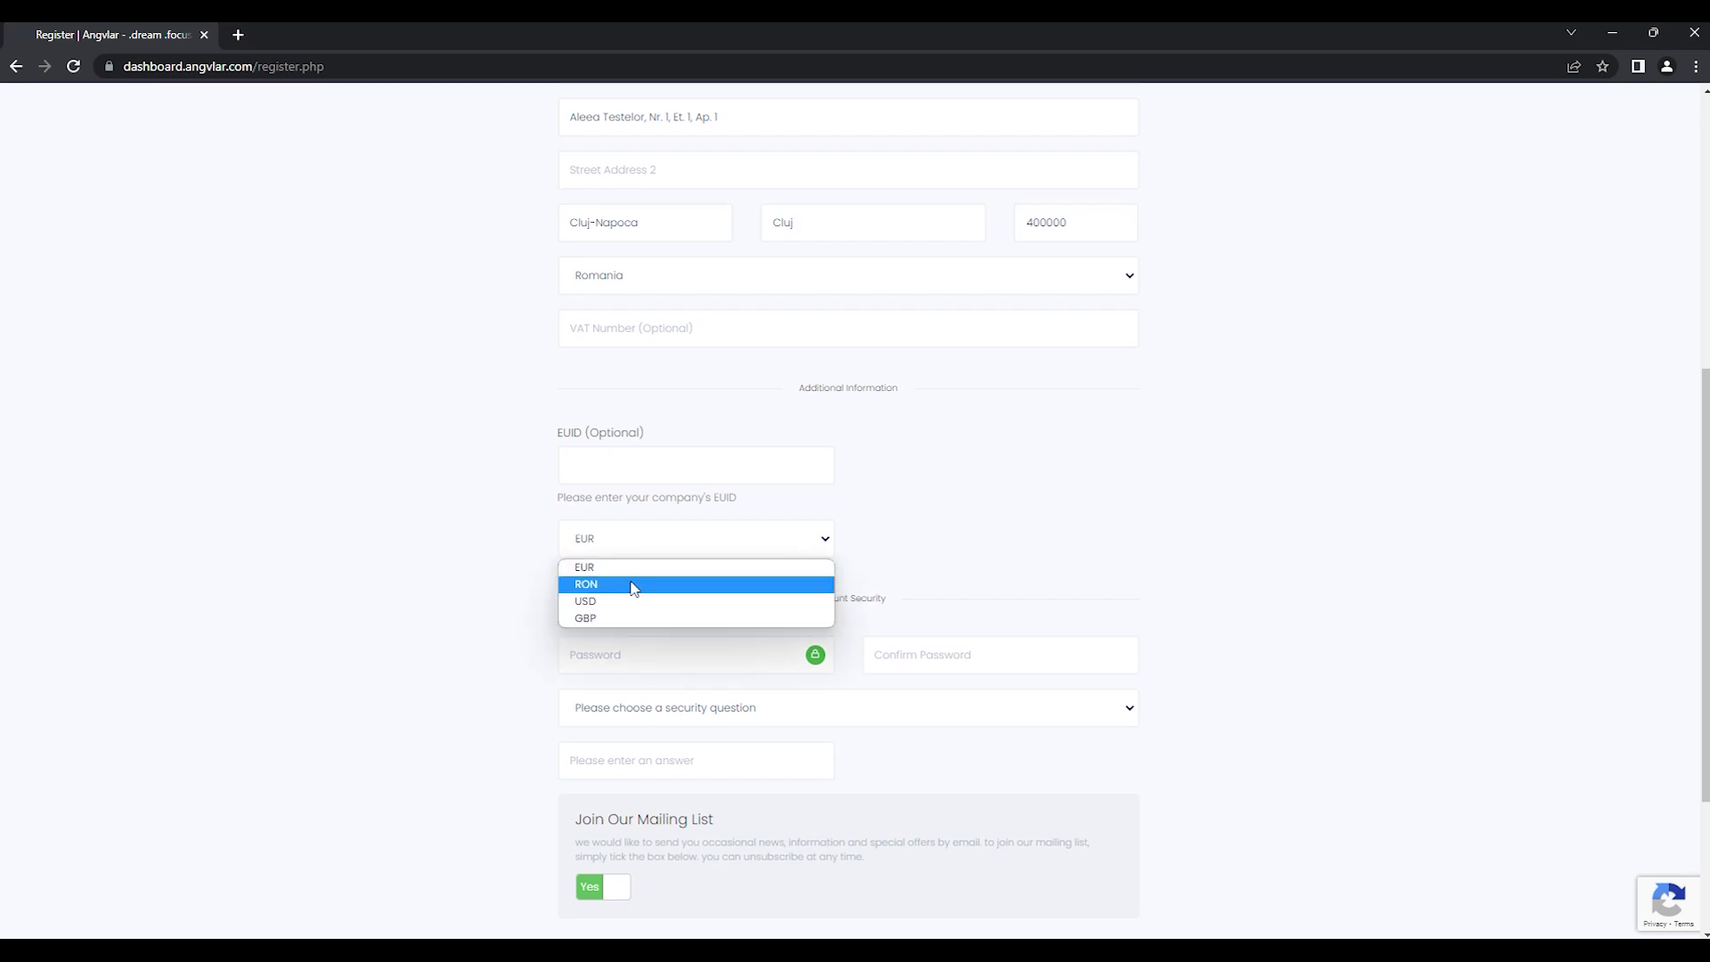
pyautogui.click(635, 588)
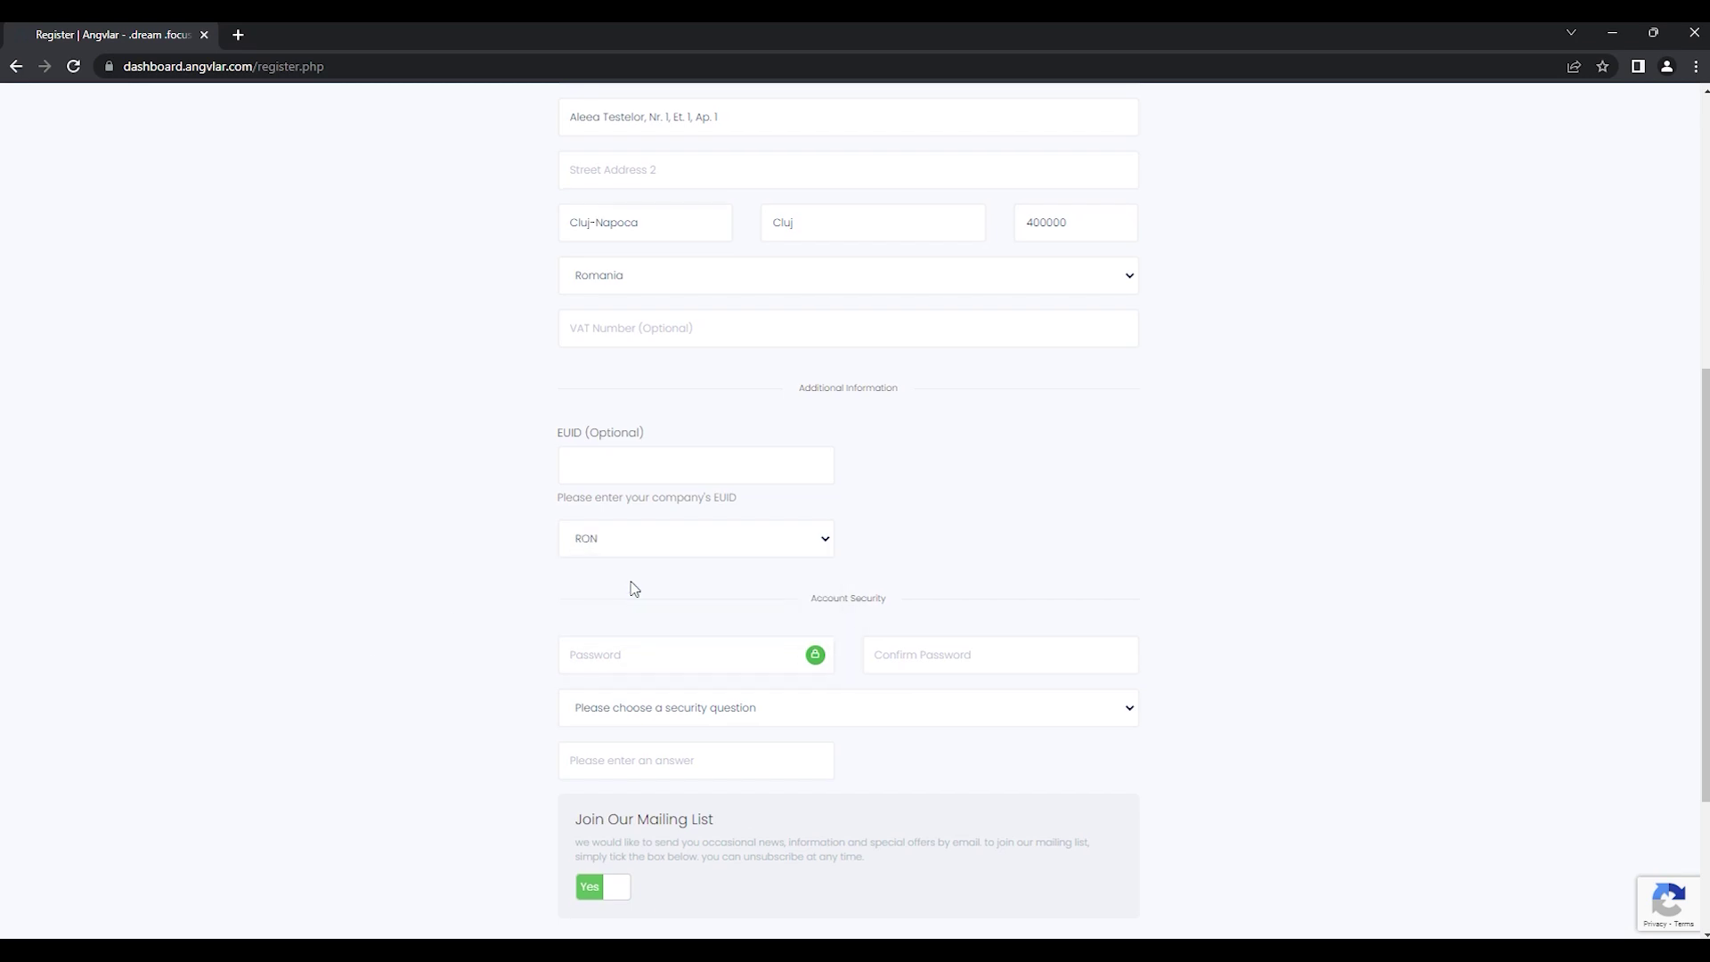
pyautogui.click(634, 651)
pyautogui.write('••••••••')
pyautogui.press('Tab')
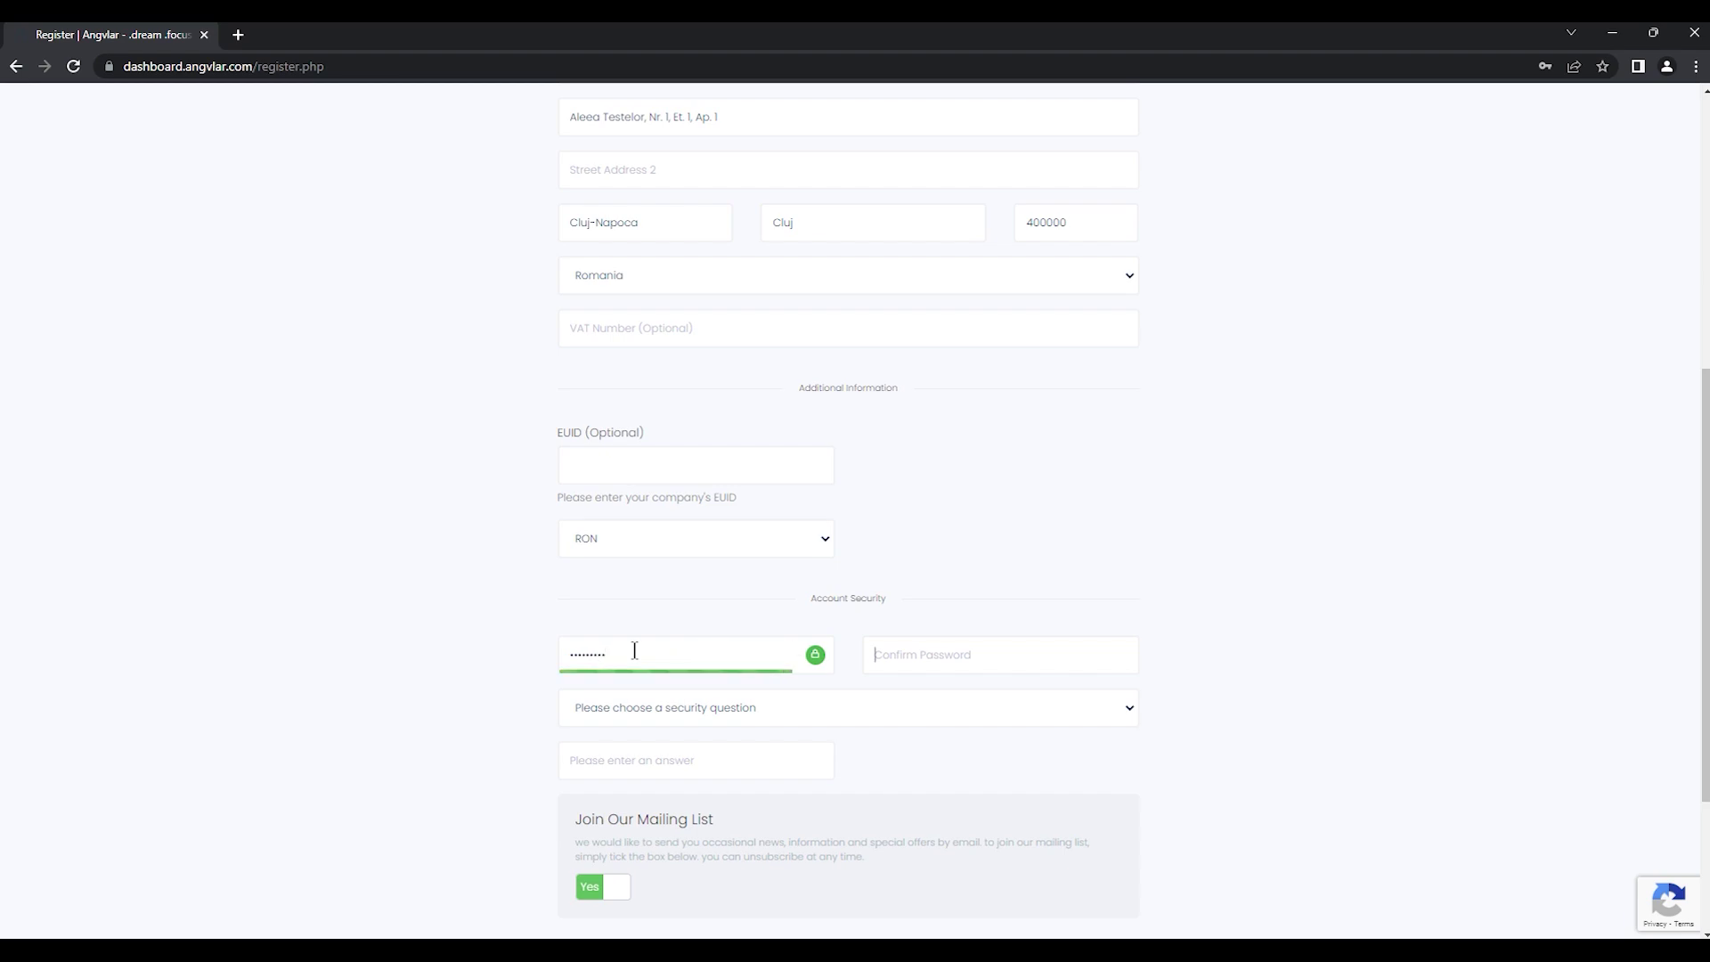
pyautogui.write('•')
# Step: Select the favourite-teacher security question and type the answer
pyautogui.click(662, 708)
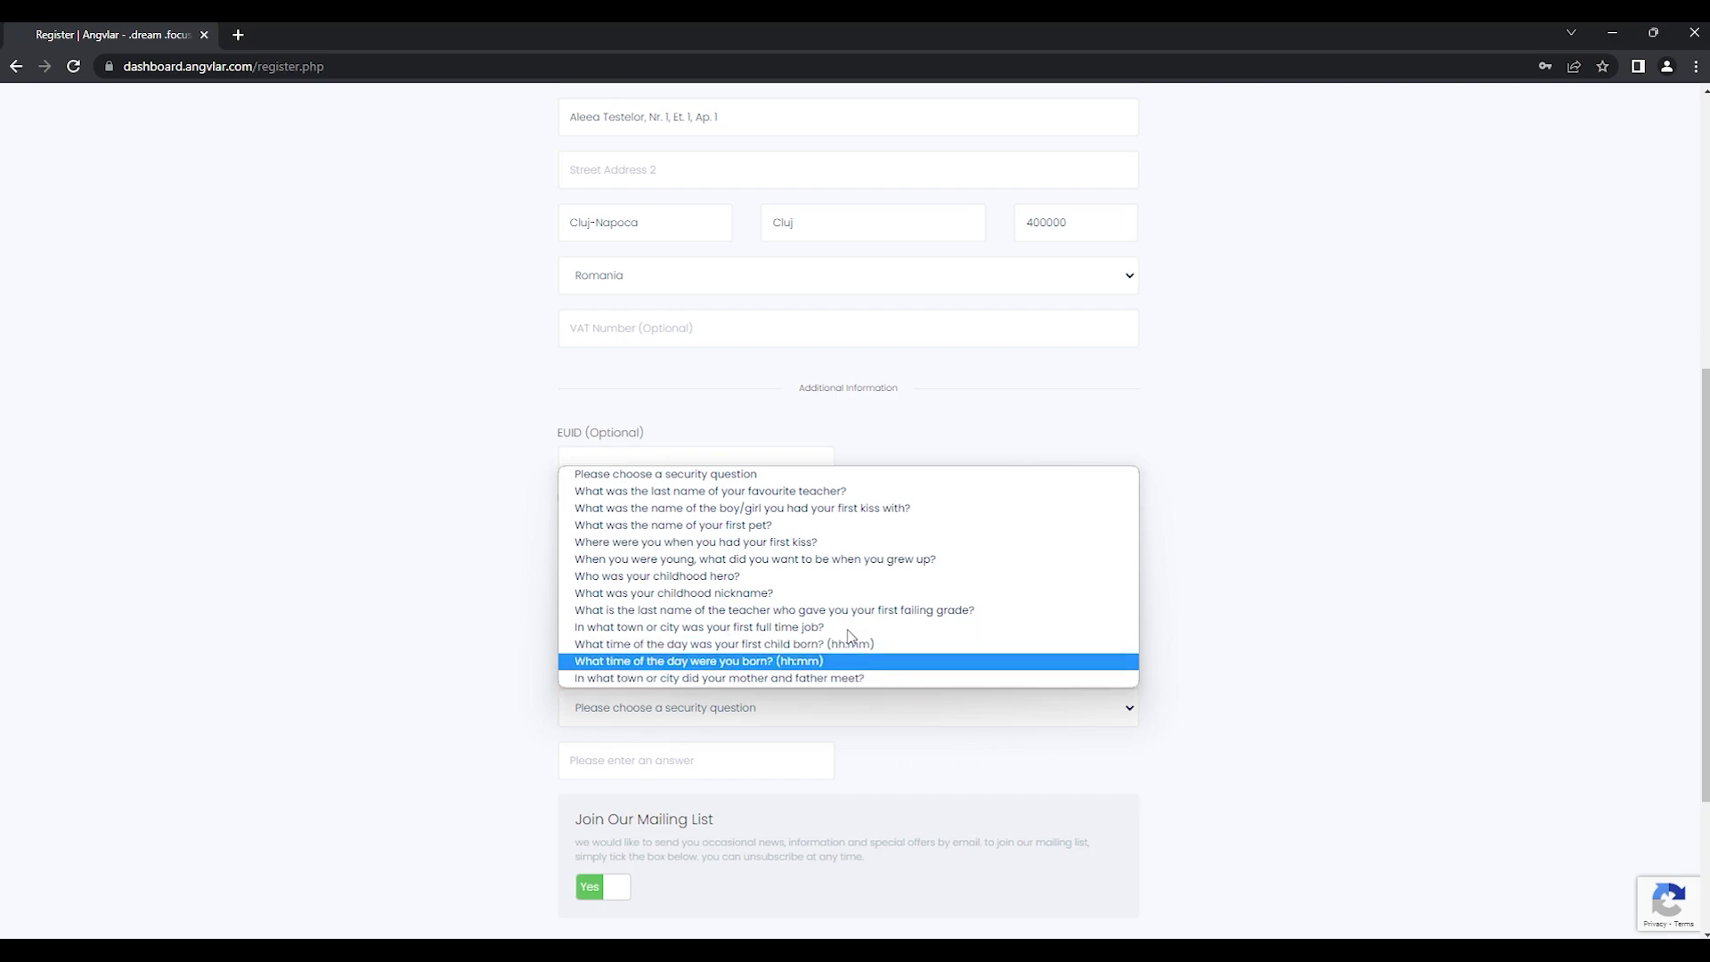
pyautogui.click(788, 491)
pyautogui.write('•')
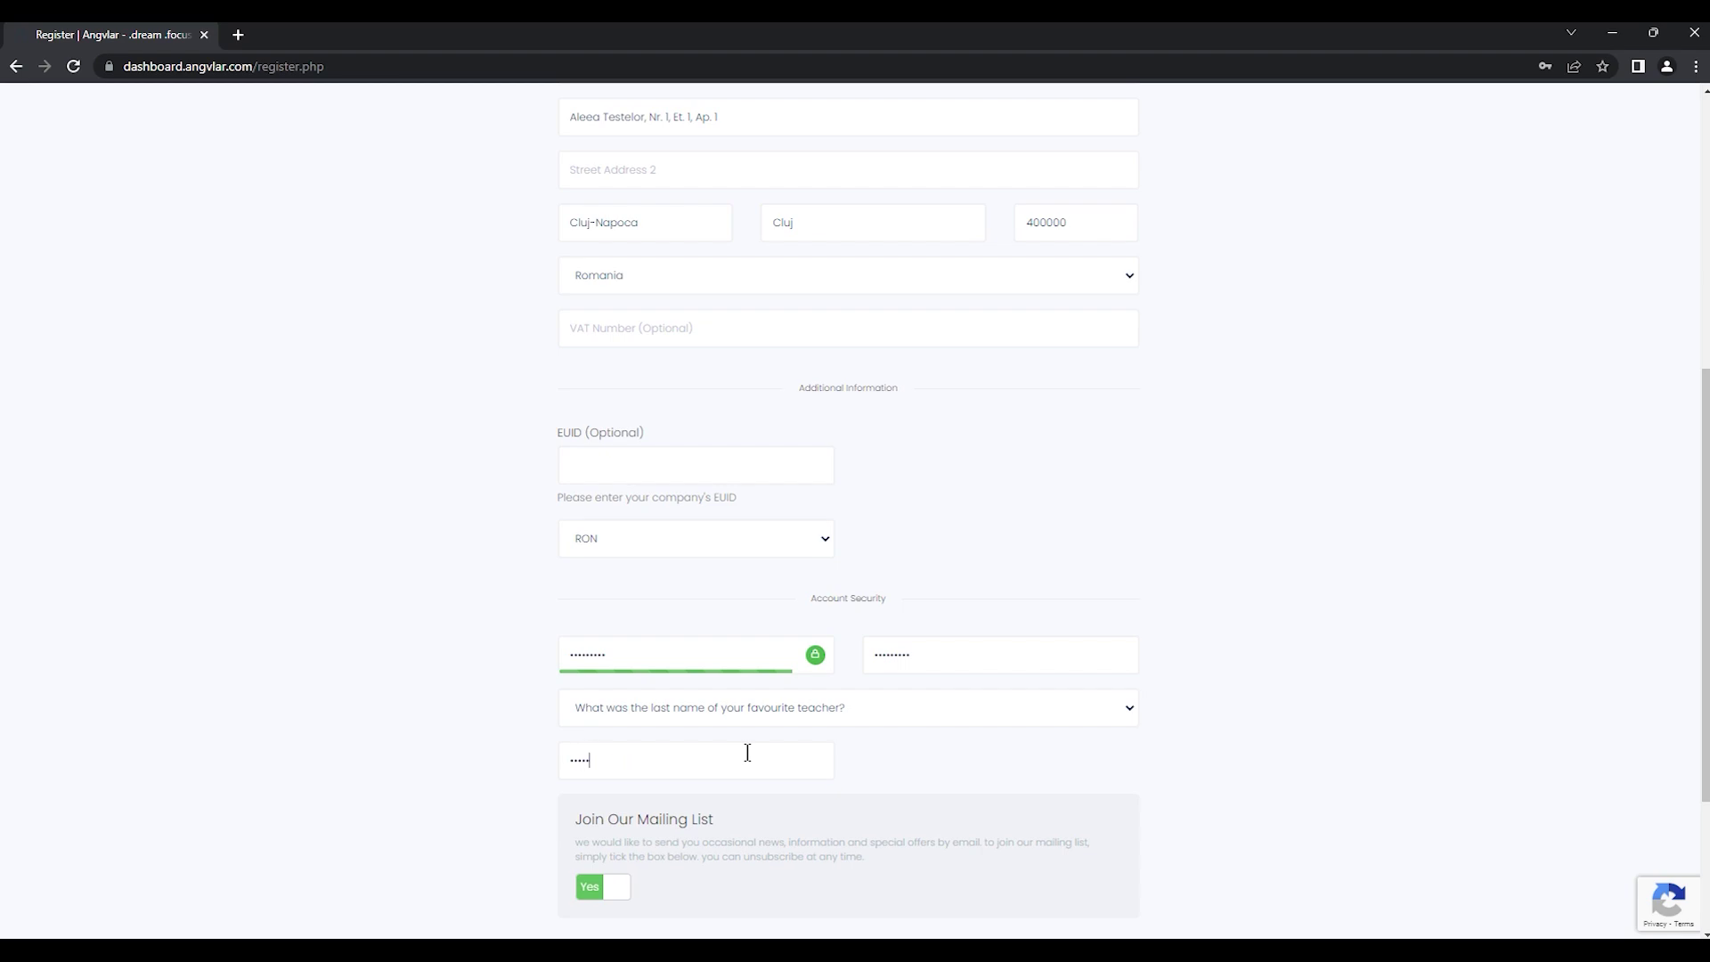
pyautogui.scroll(-3, 366, 708)
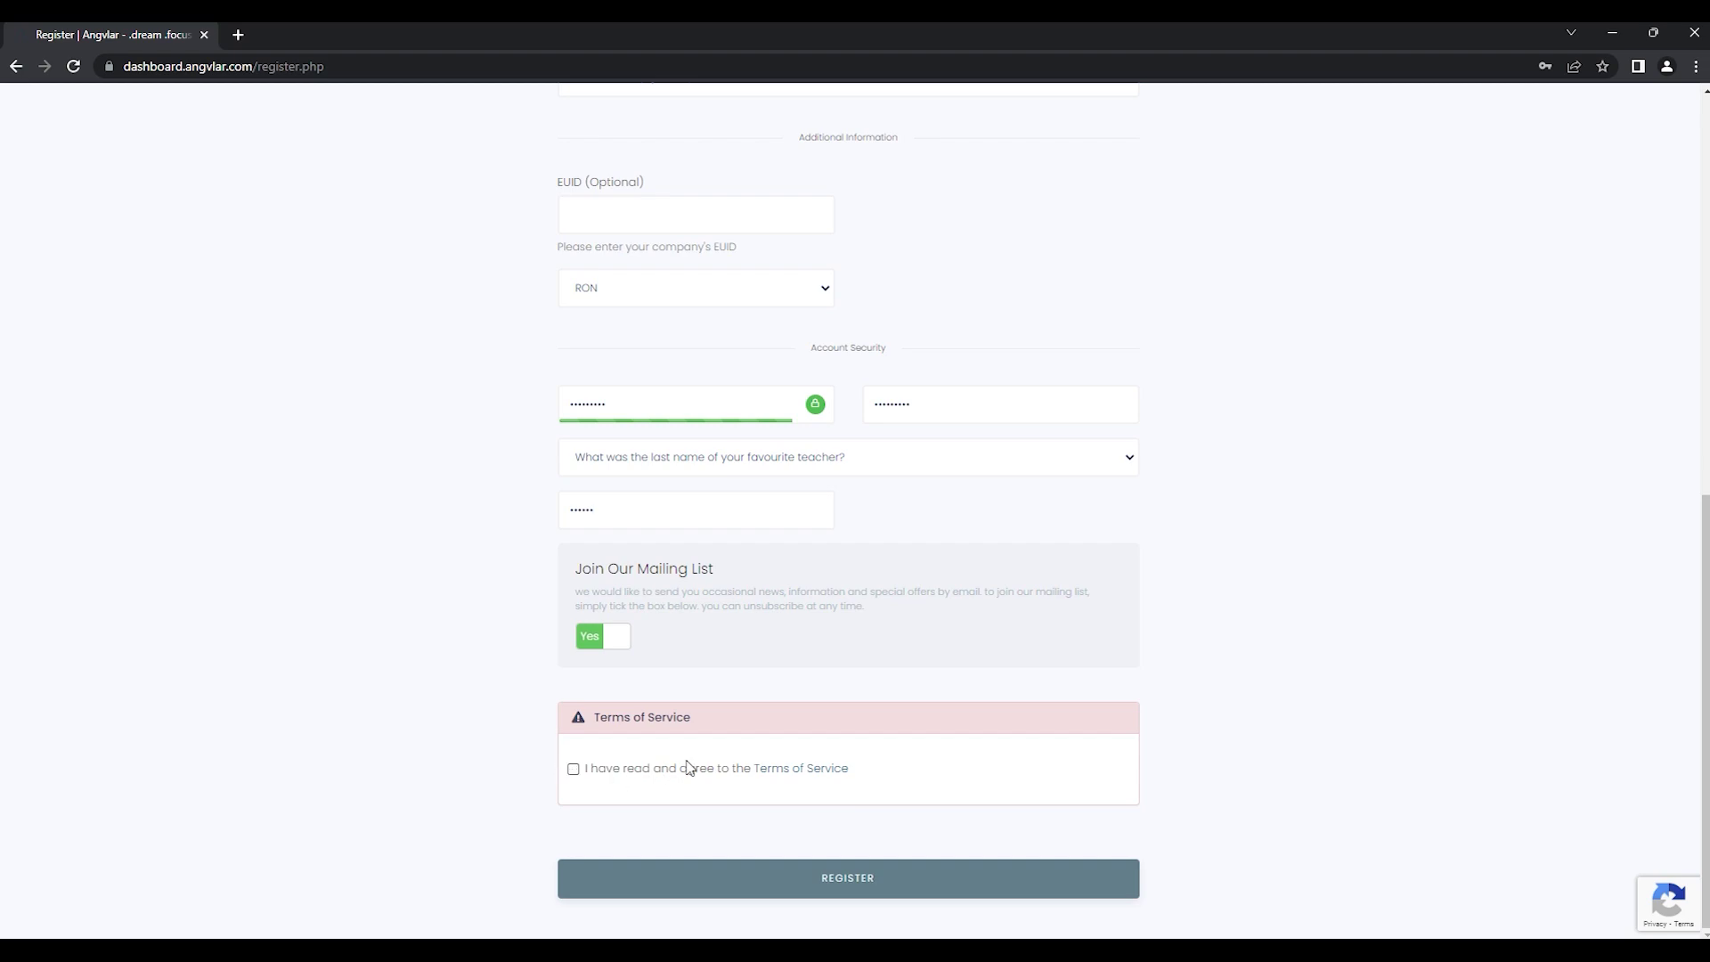
# Step: Read through the Terms of Service in a separate tab, then close that tab
pyautogui.click(777, 771)
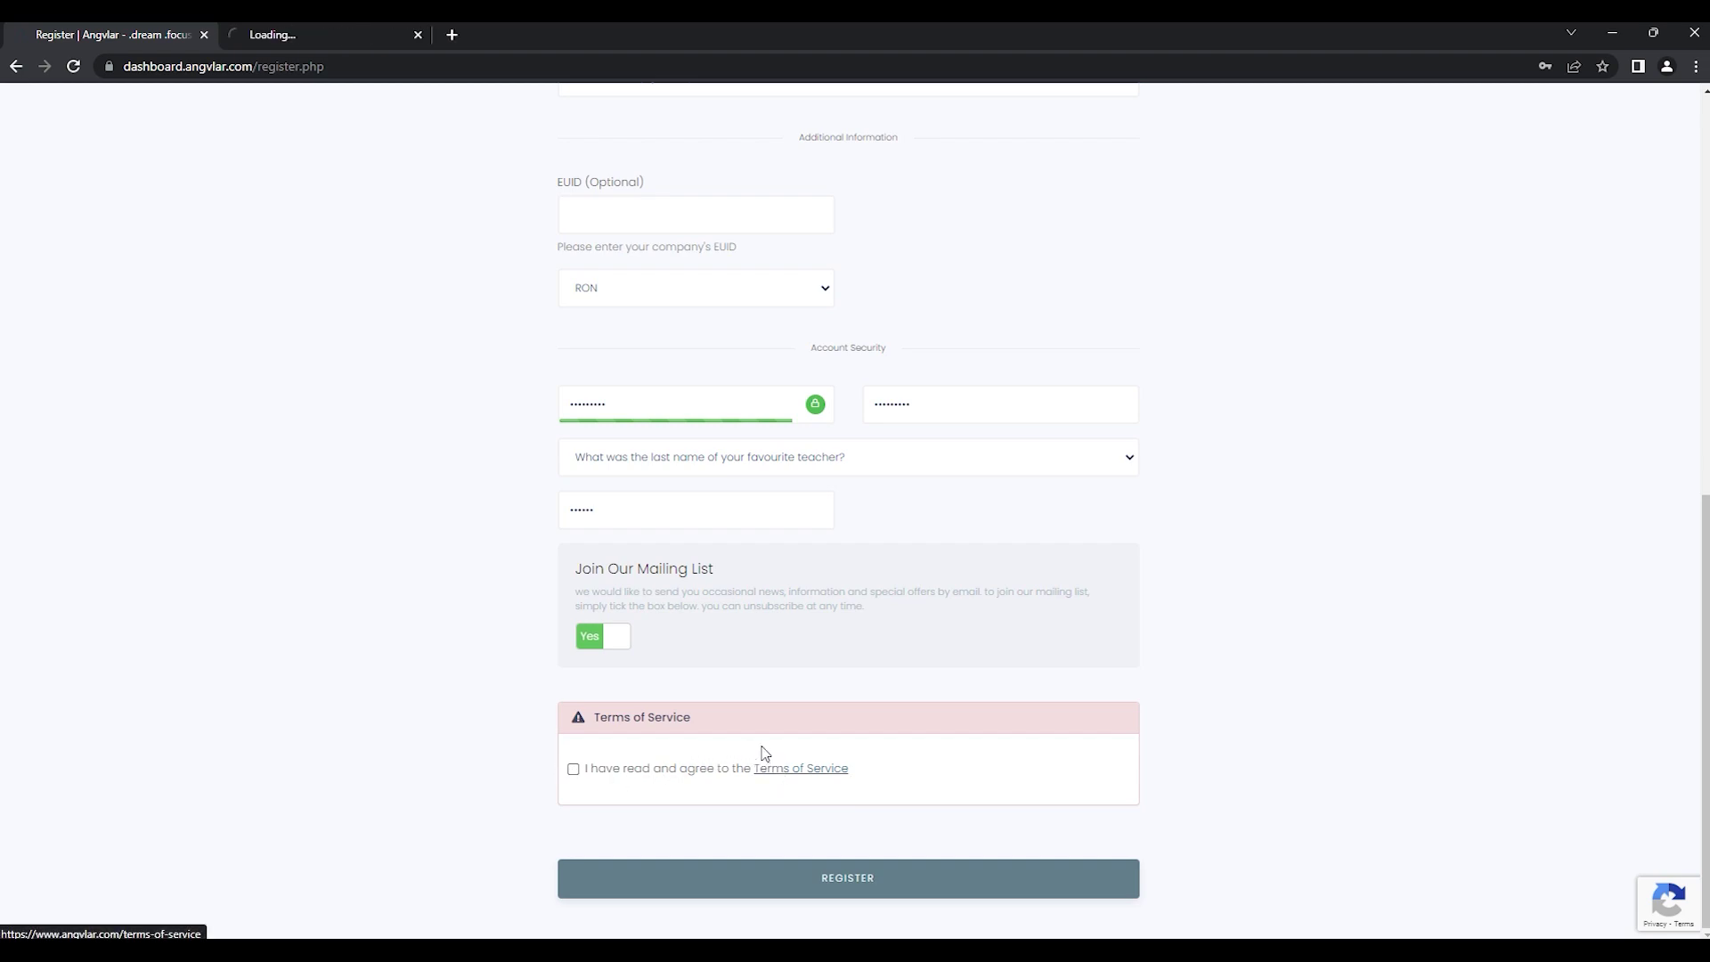
pyautogui.click(323, 36)
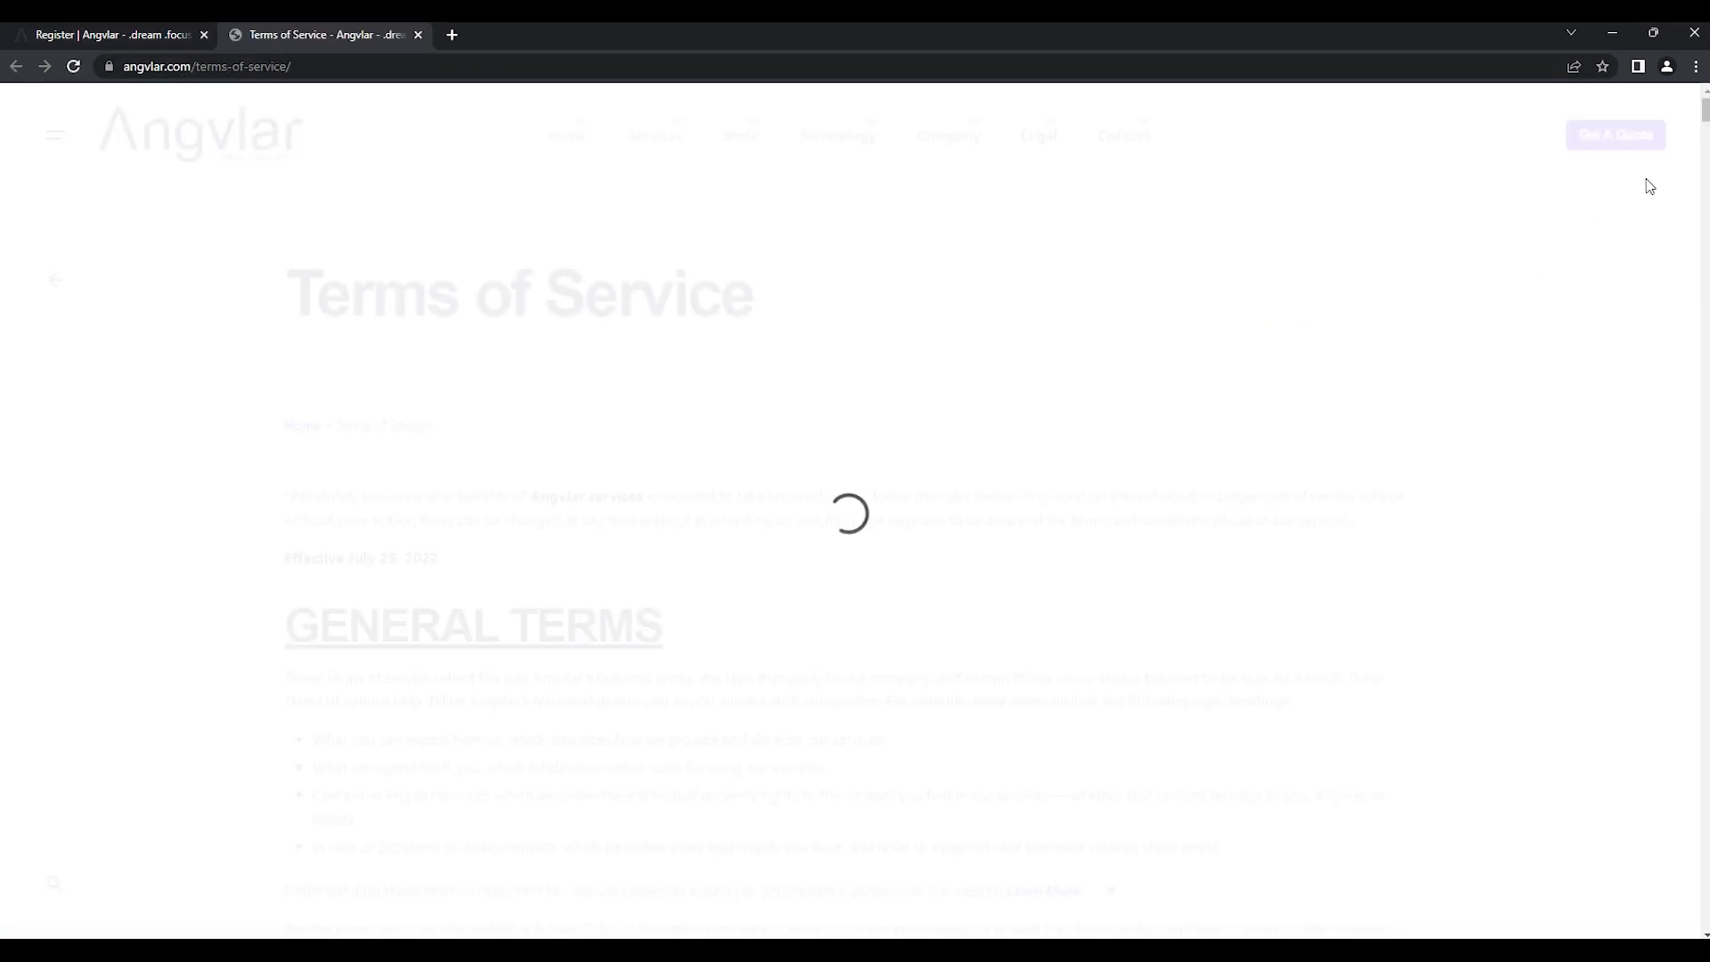
pyautogui.moveTo(1705, 112); pyautogui.dragTo(1705, 606)
pyautogui.scroll(-1, 402, 434)
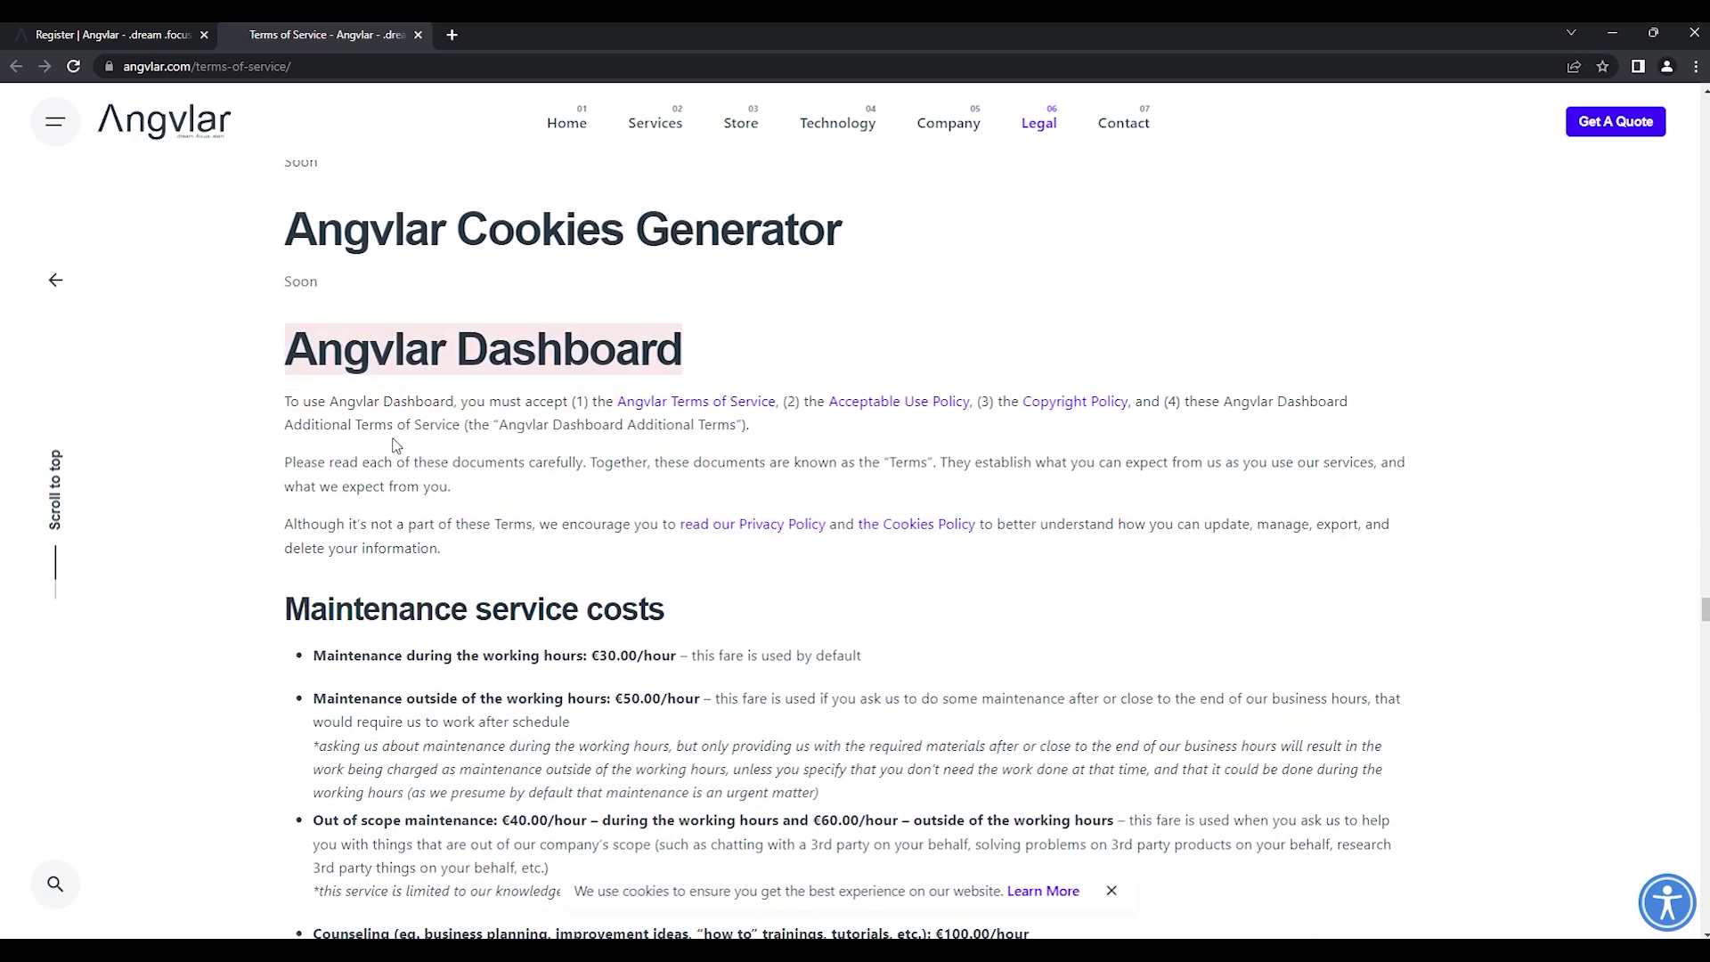
pyautogui.scroll(-14, 397, 444)
pyautogui.scroll(-20, 391, 438)
pyautogui.scroll(-18, 391, 437)
pyautogui.scroll(-18, 391, 437)
pyautogui.scroll(-18, 392, 437)
pyautogui.scroll(-8, 391, 438)
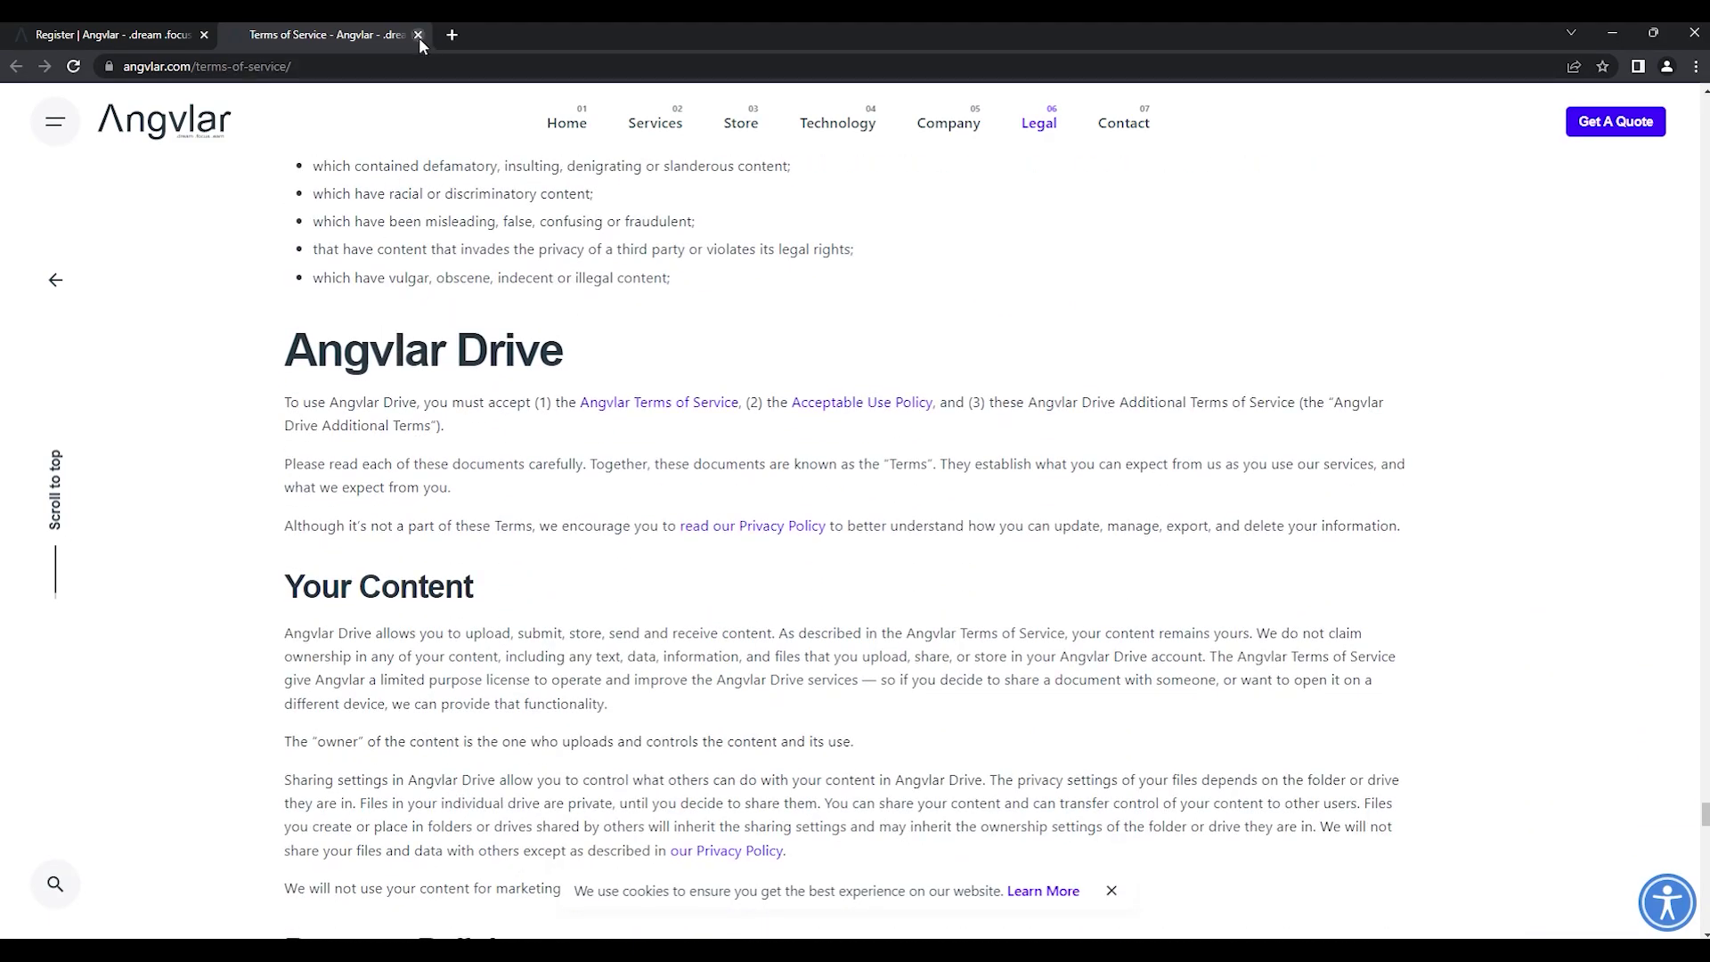
pyautogui.click(418, 35)
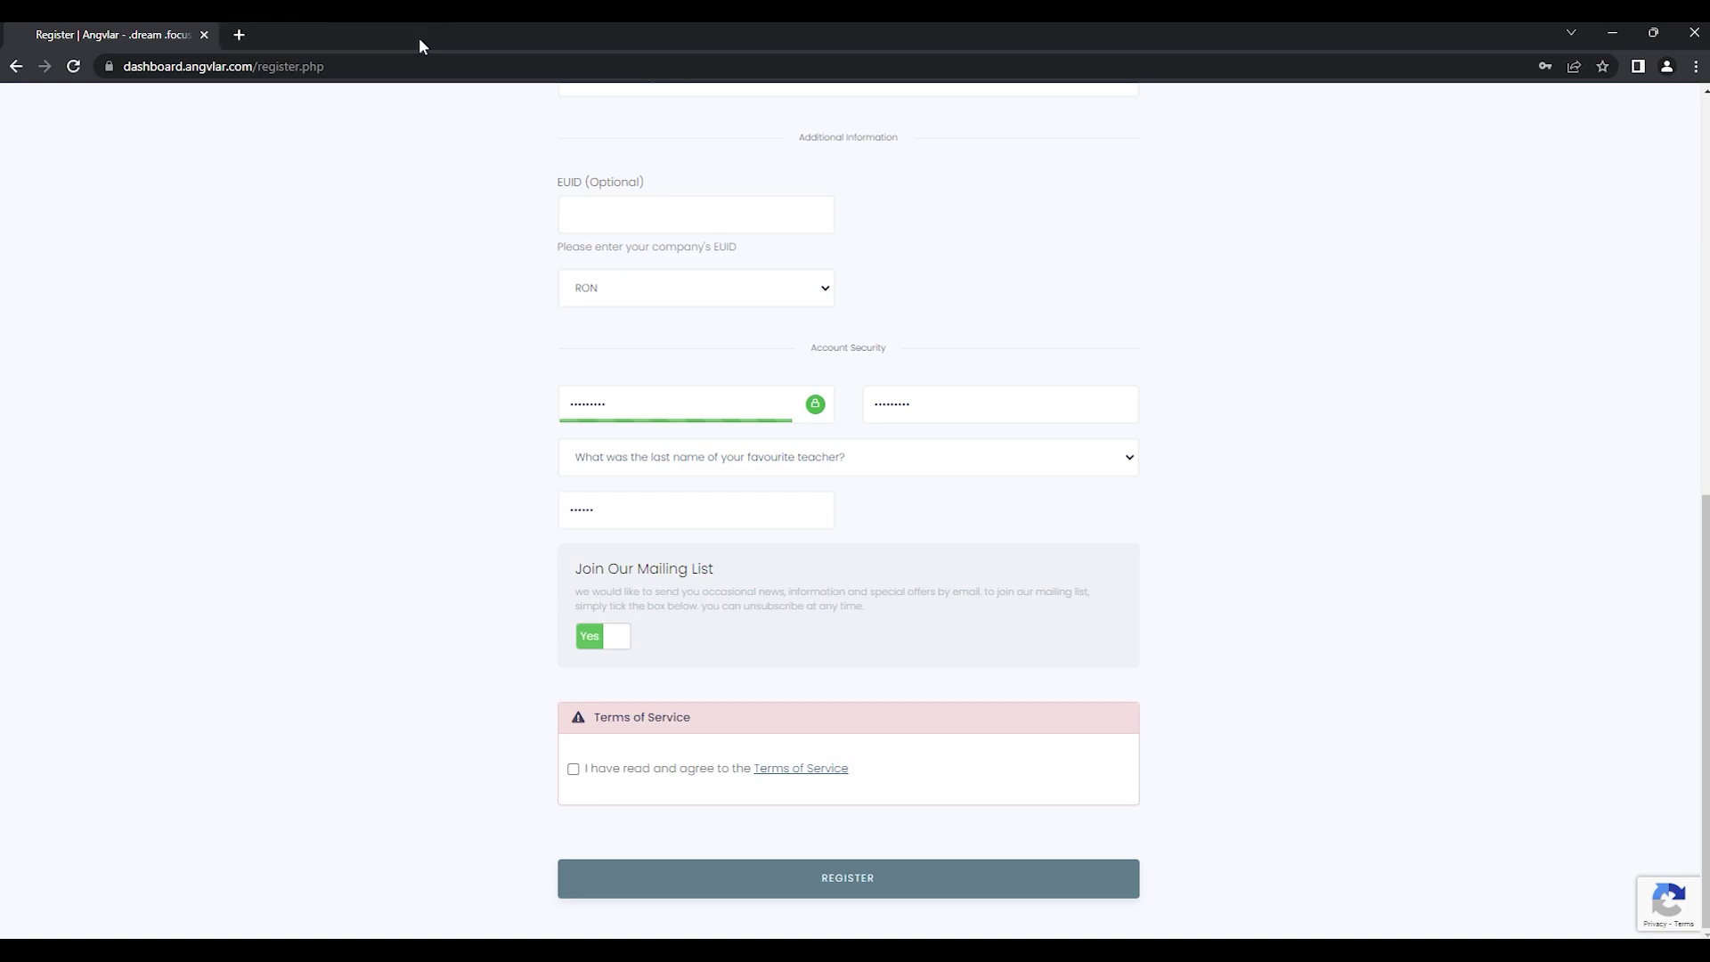
# Step: Accept the terms, submit the registration and solve the hills image reCAPTCHA
pyautogui.click(573, 772)
pyautogui.click(722, 880)
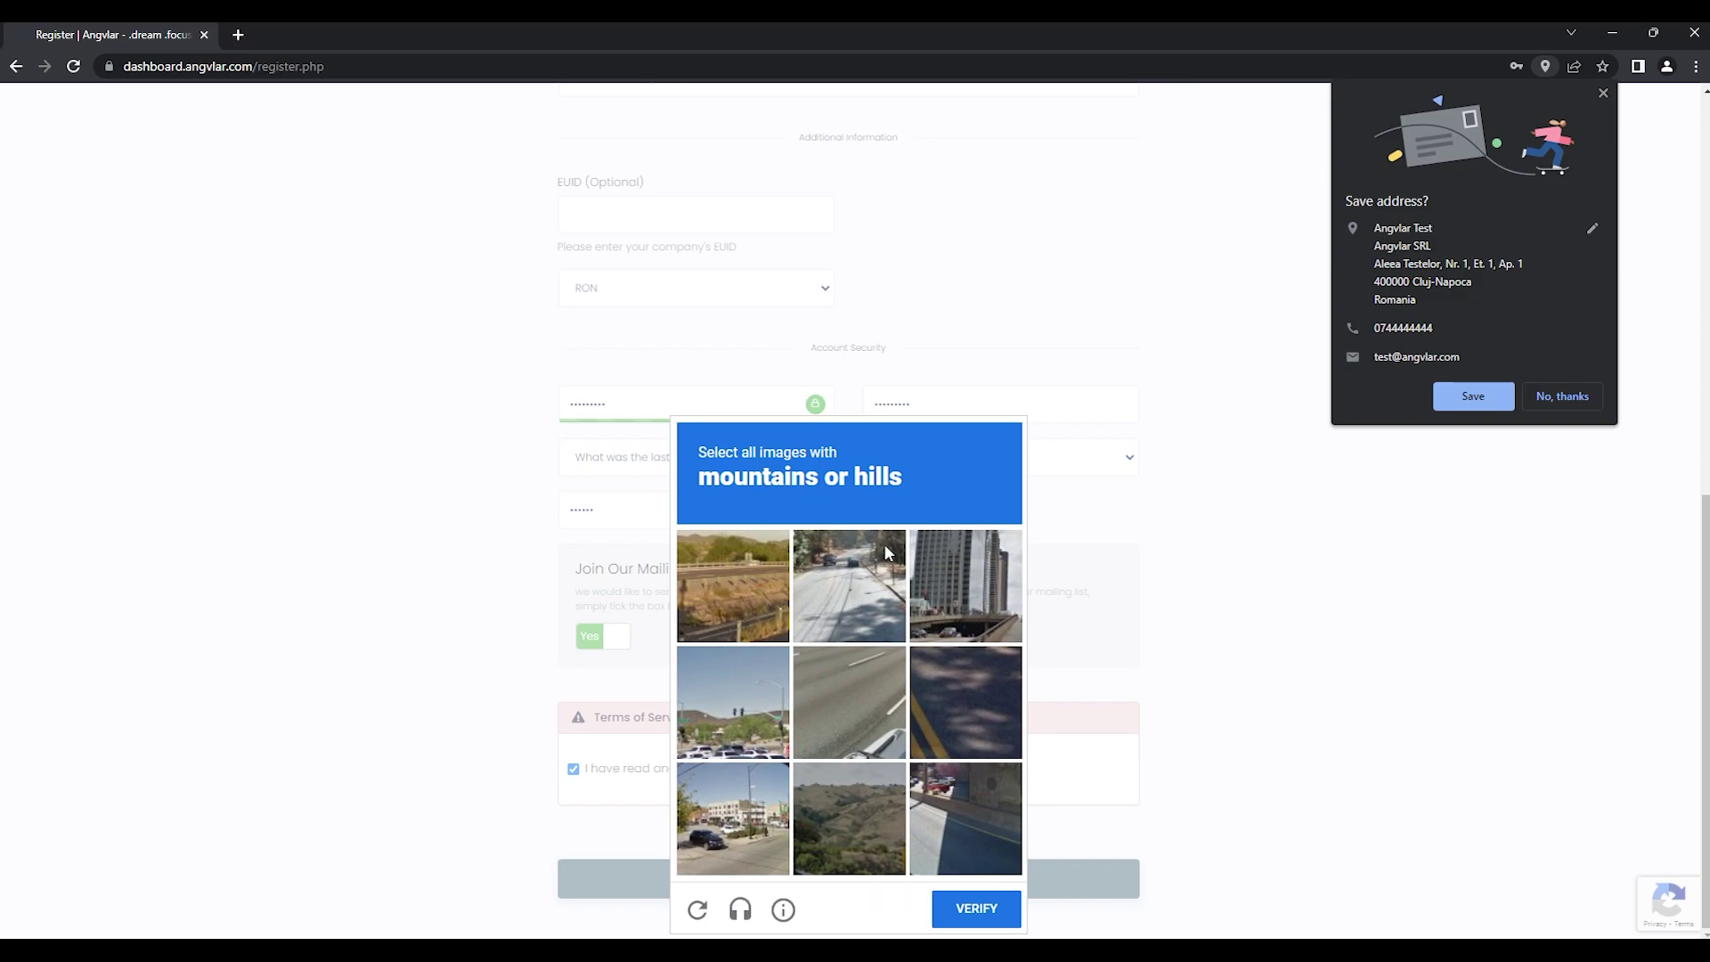
pyautogui.click(841, 808)
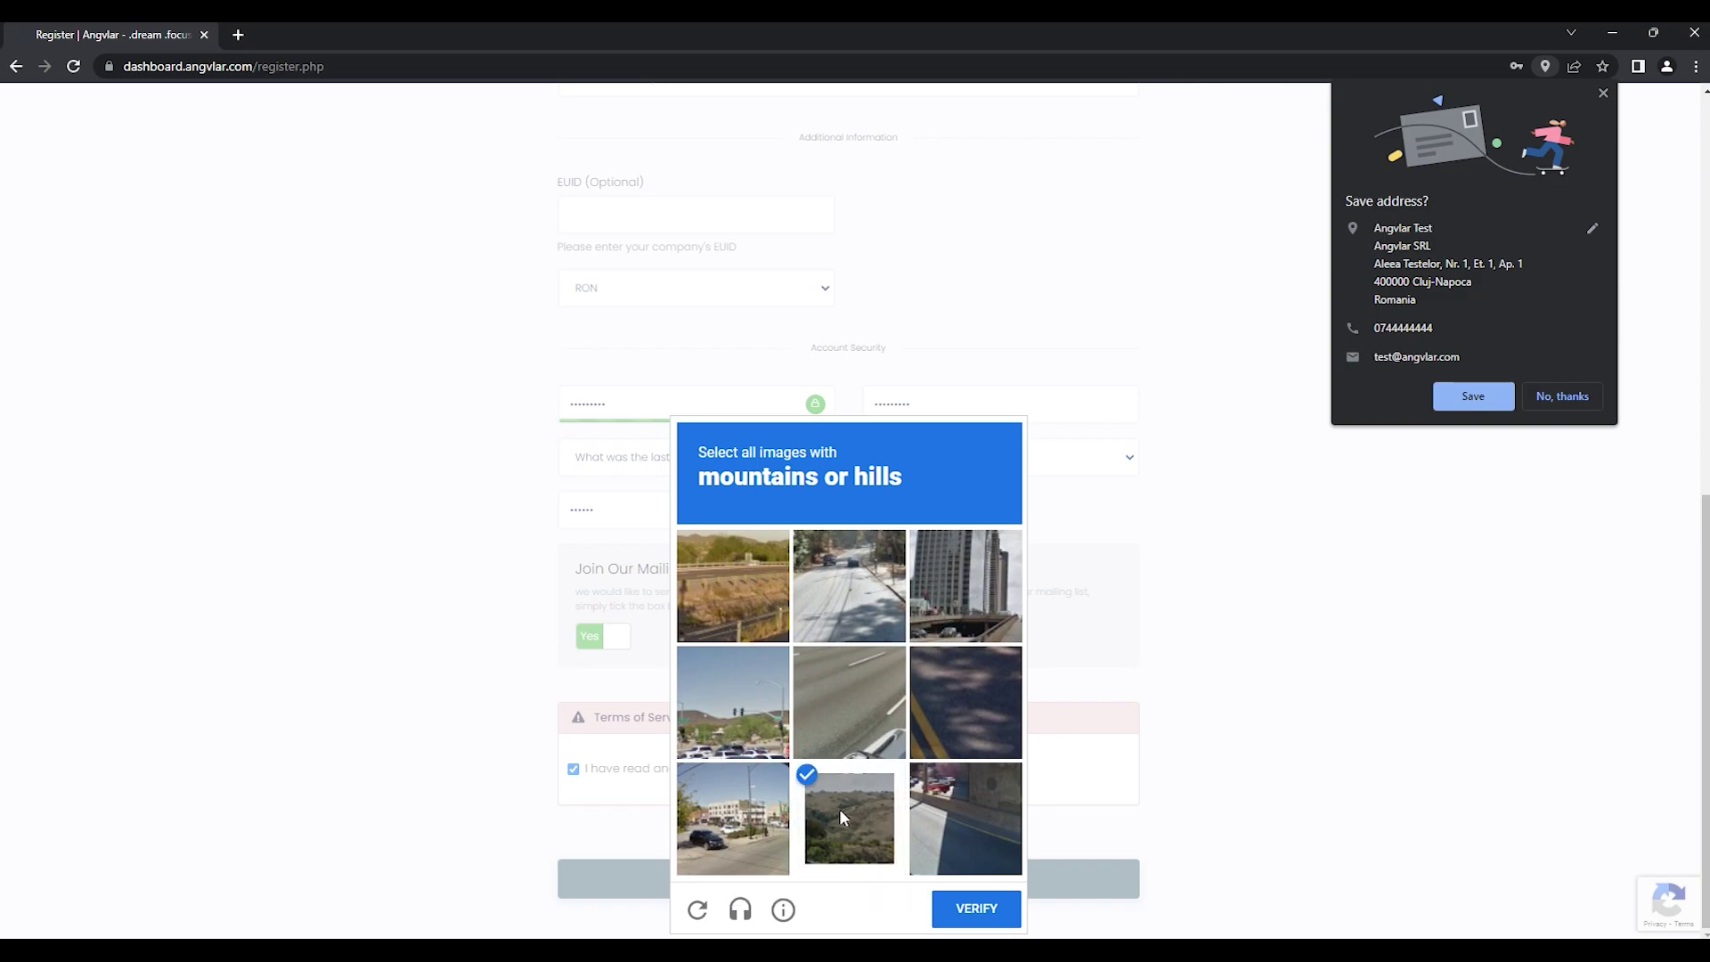
pyautogui.click(752, 718)
pyautogui.click(743, 590)
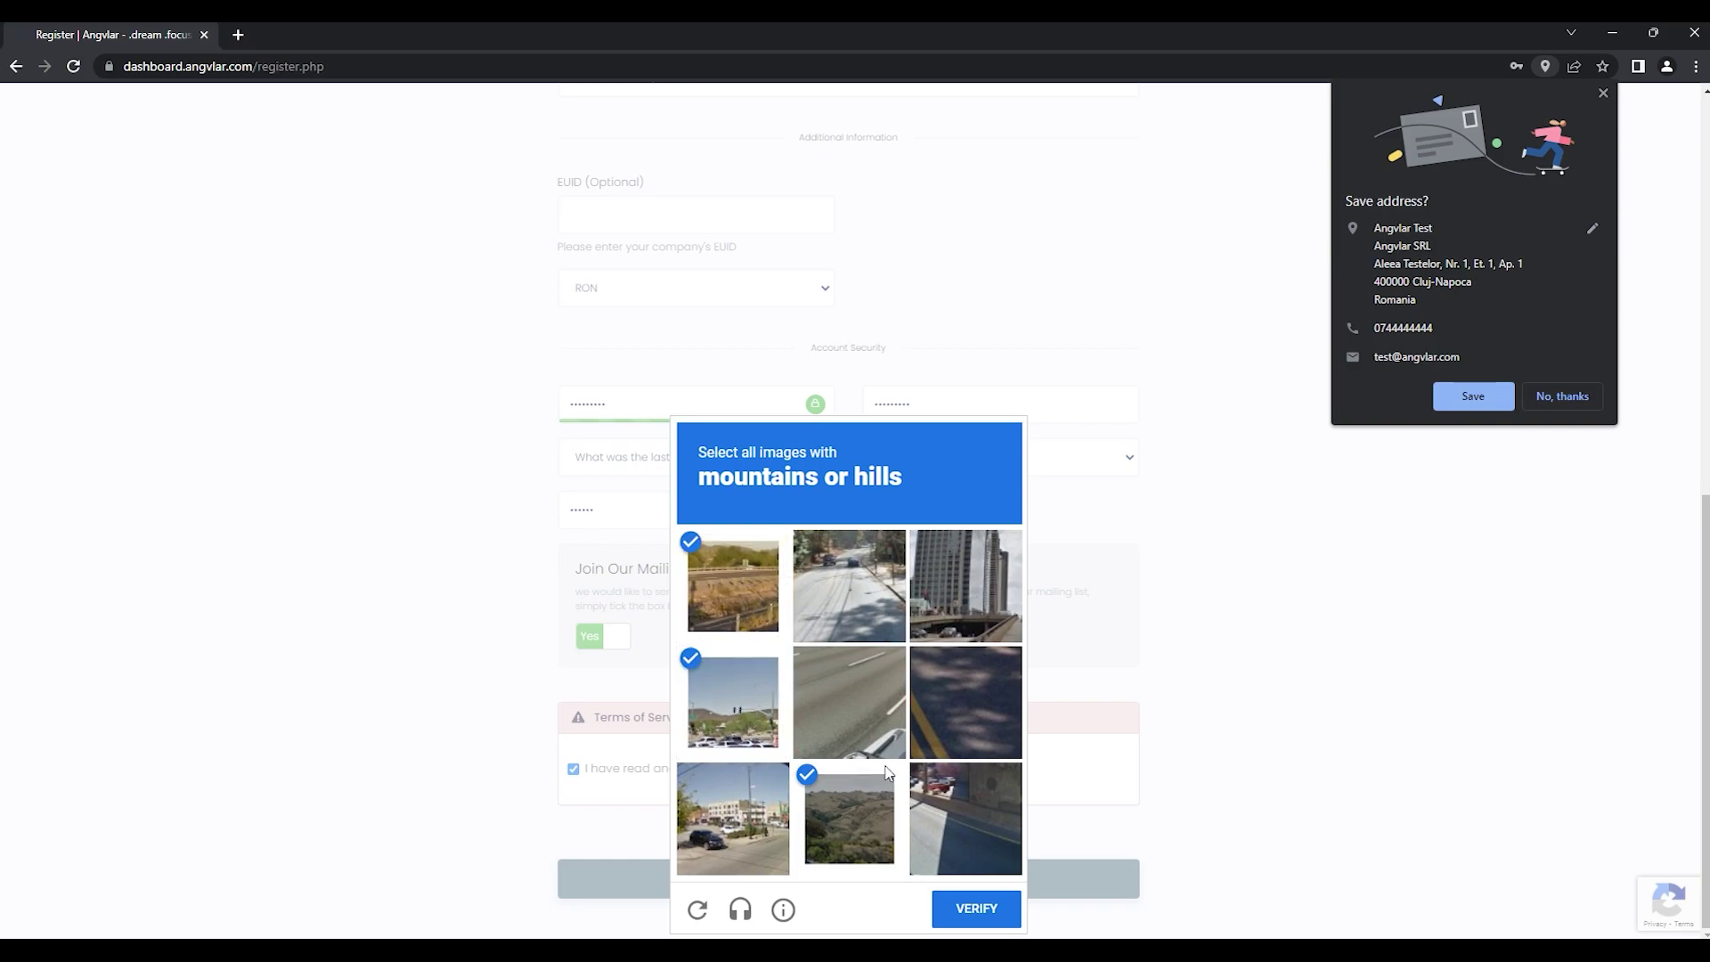
pyautogui.click(962, 908)
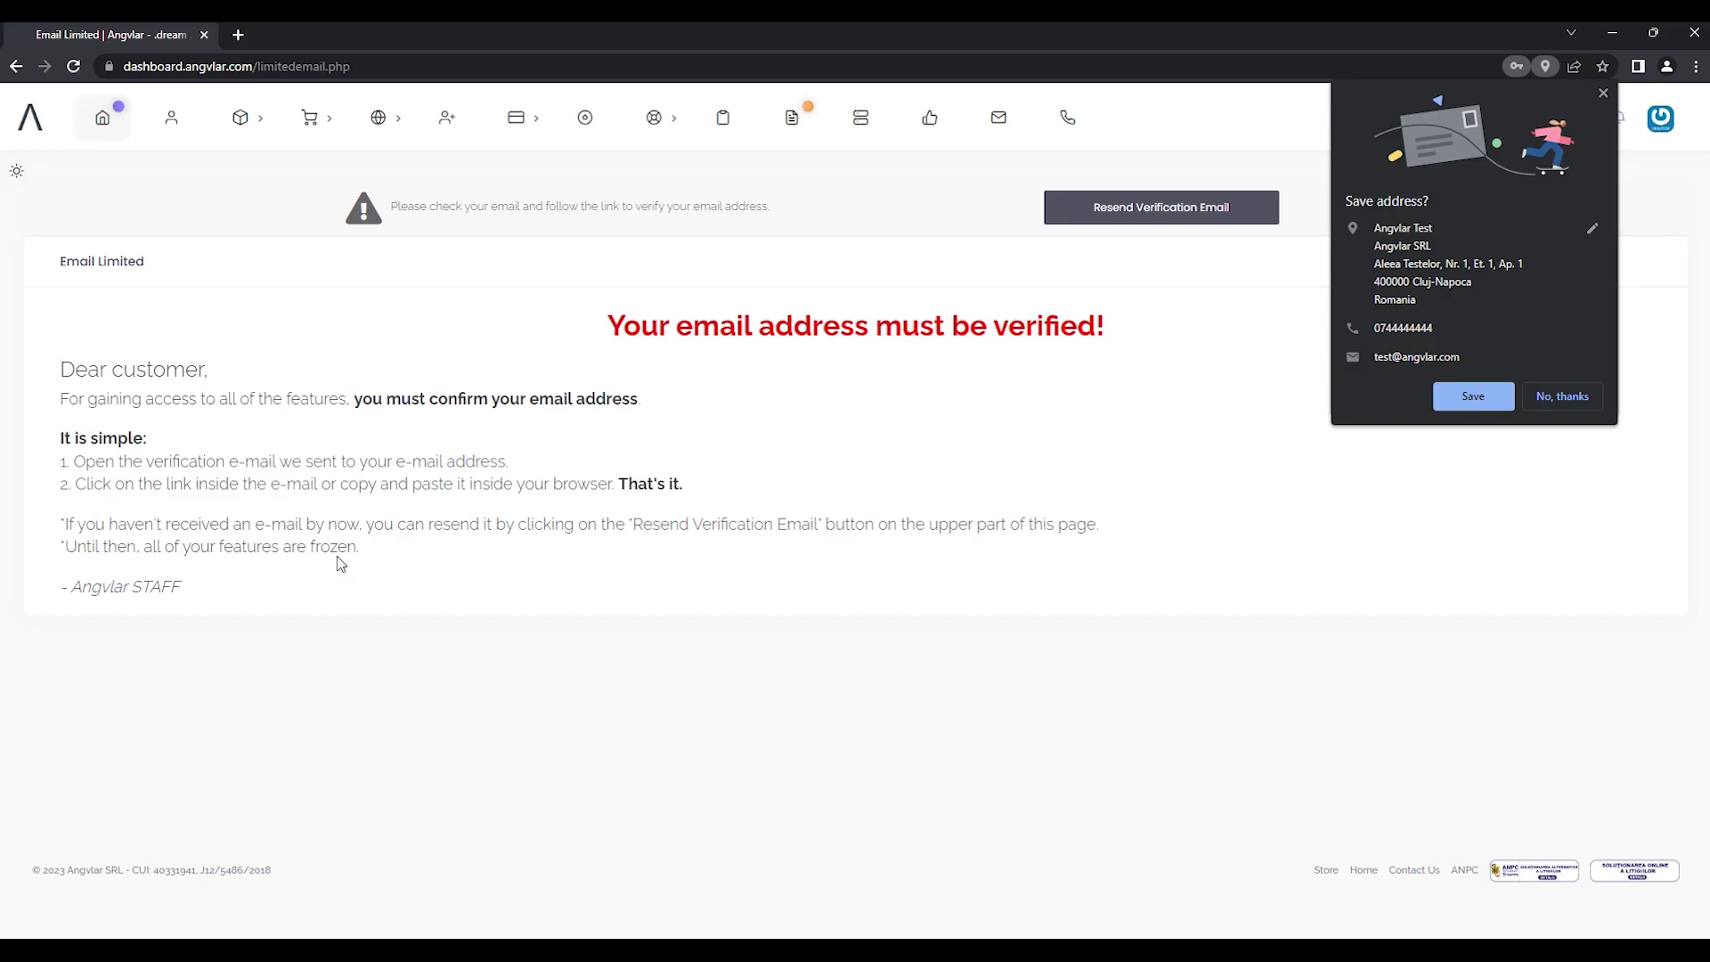
# Step: Highlight the 'email must be verified' heading, then start a new browser tab
pyautogui.moveTo(608, 326); pyautogui.dragTo(1101, 328)
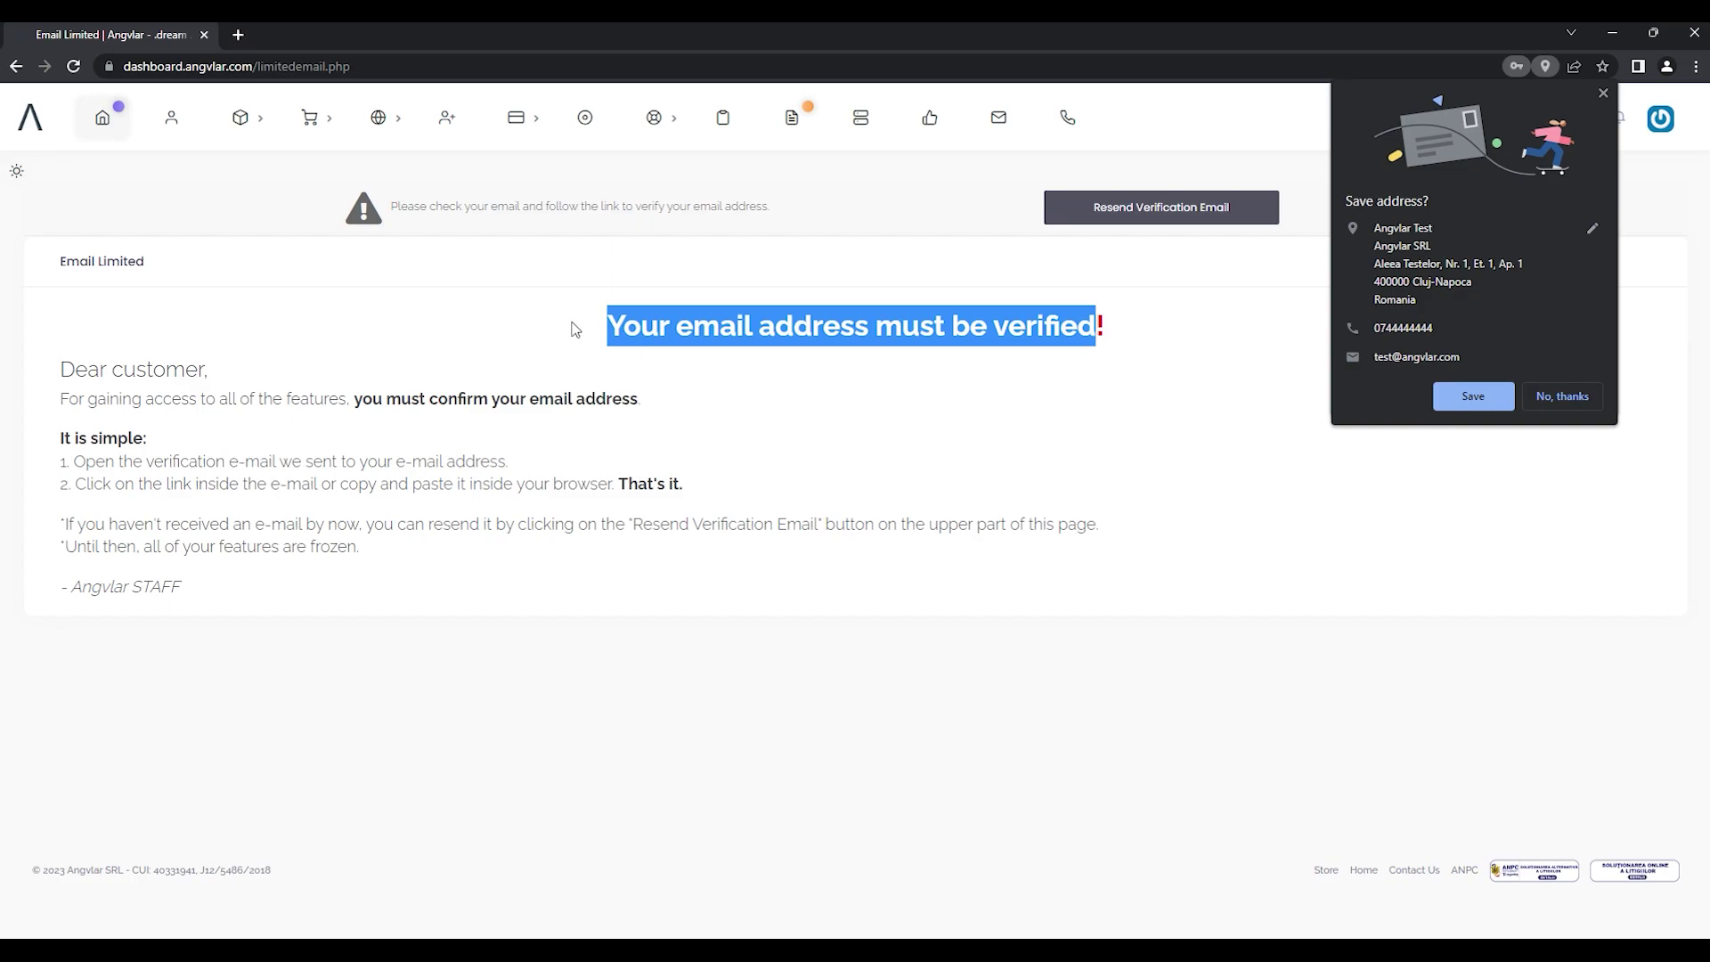
pyautogui.click(345, 158)
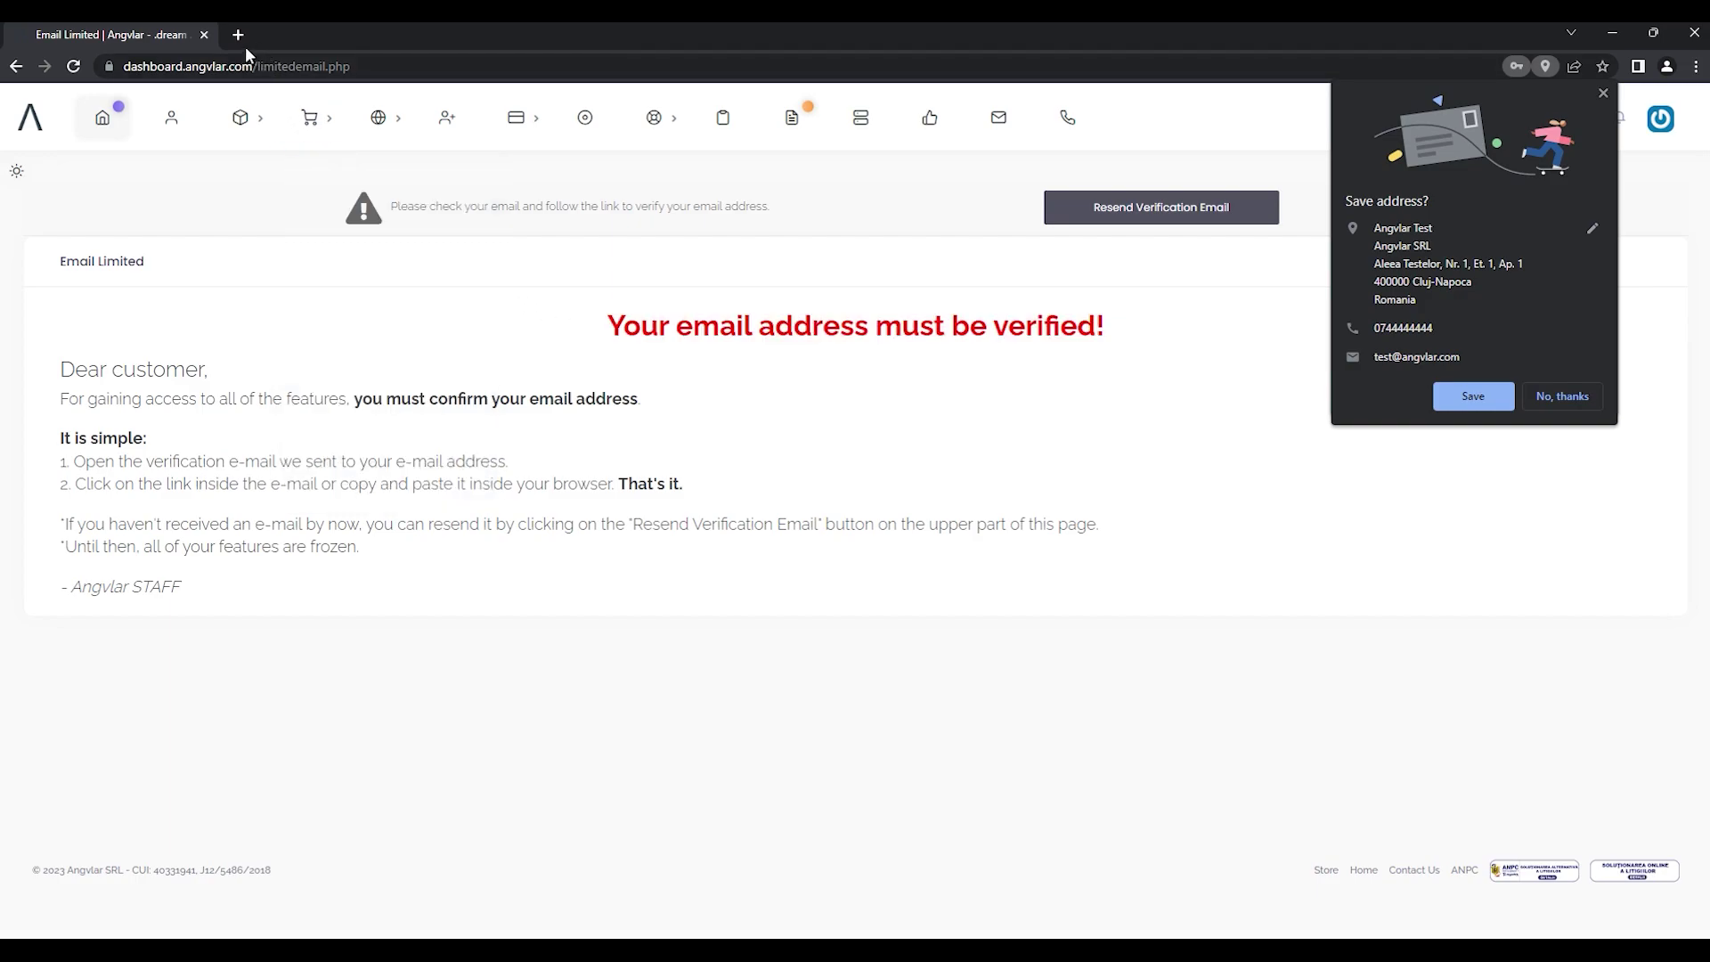
pyautogui.click(236, 35)
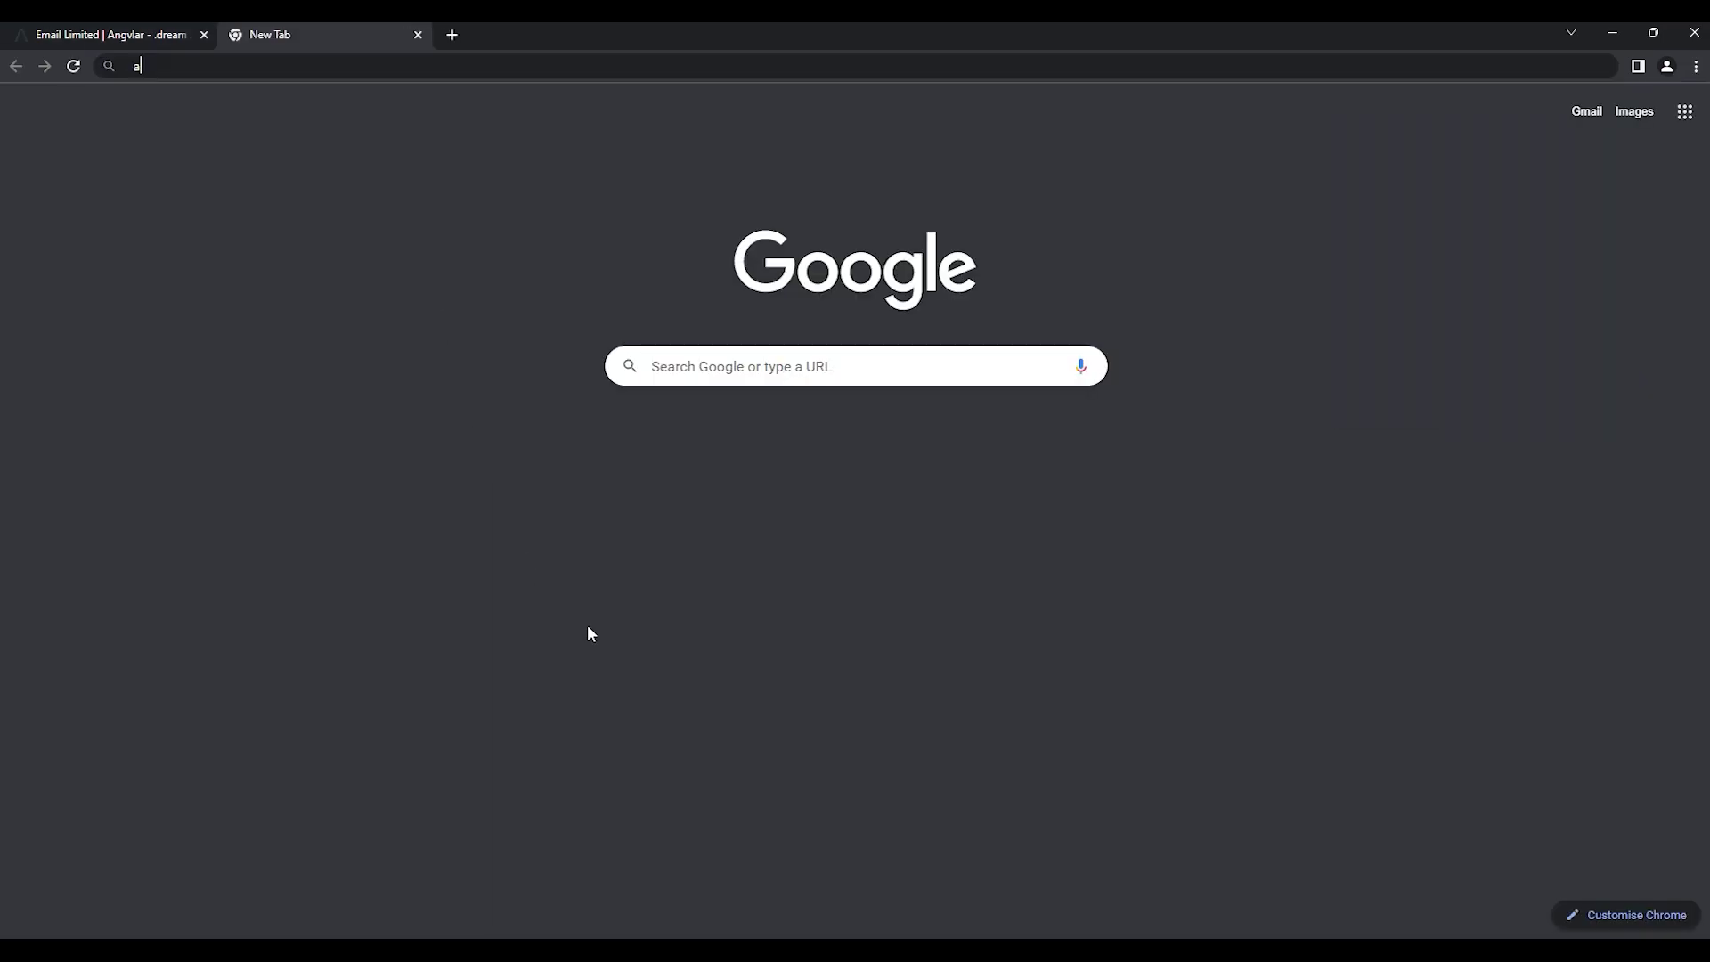
# Step: Log in to angvlar.com/webmail and follow the Email Address Verification message's link
pyautogui.write('angvlar.com/')
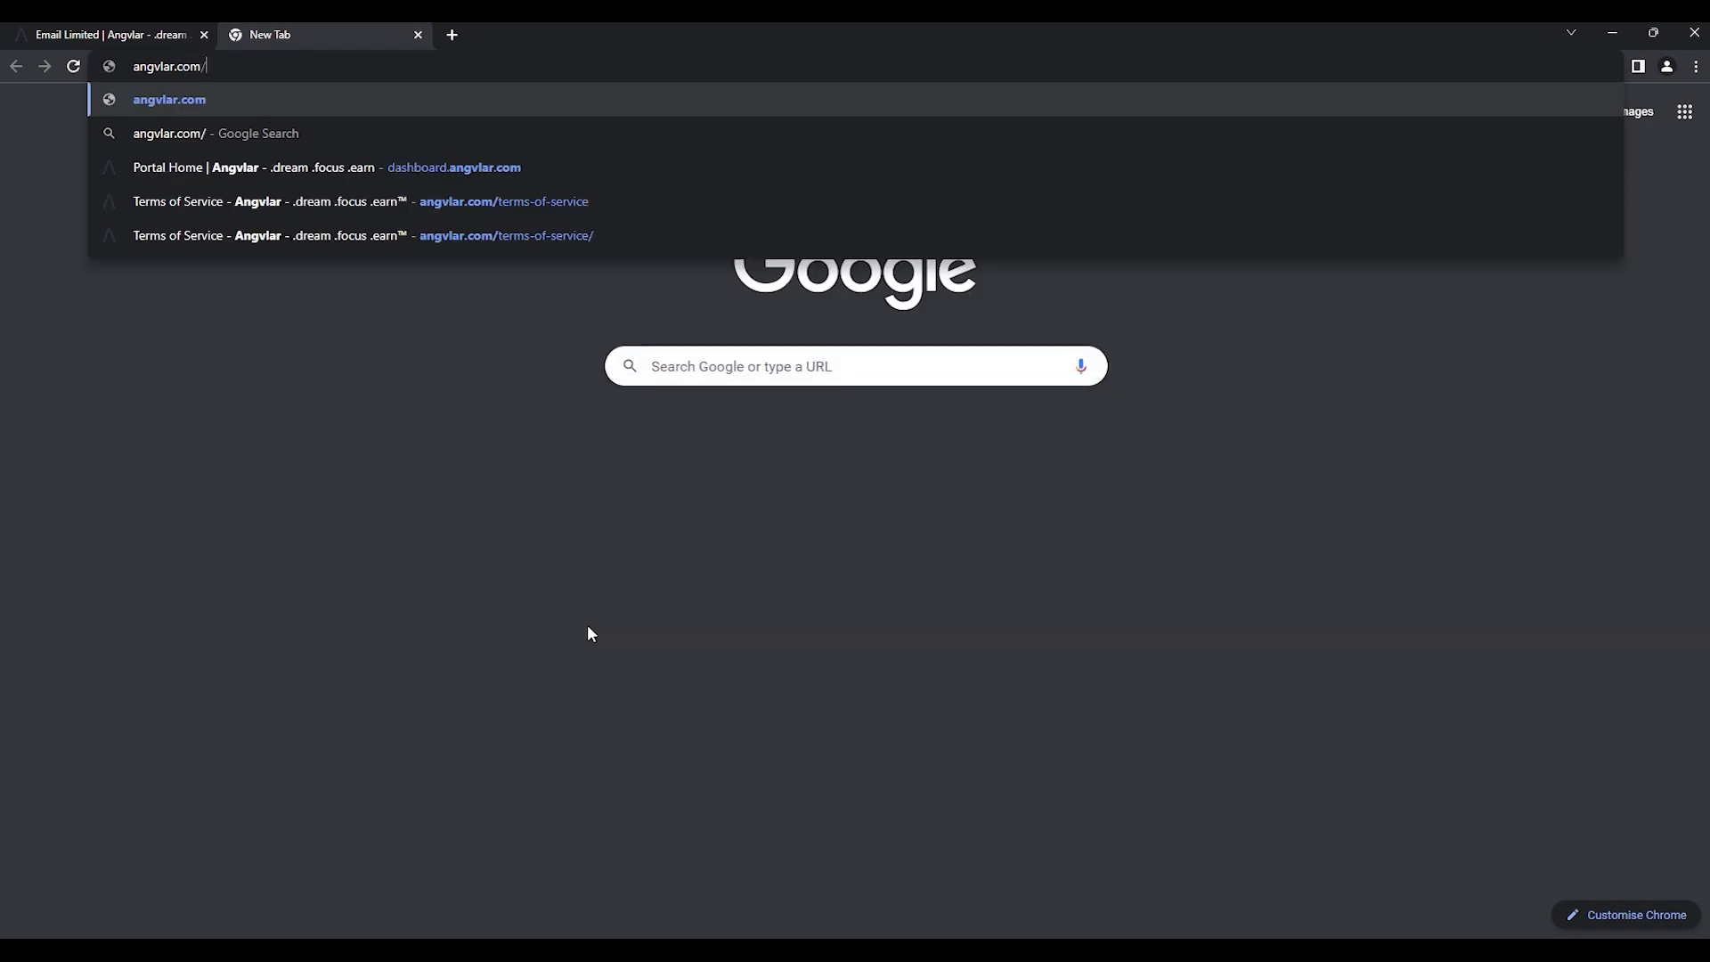
pyautogui.write('webmail')
pyautogui.press('Return')
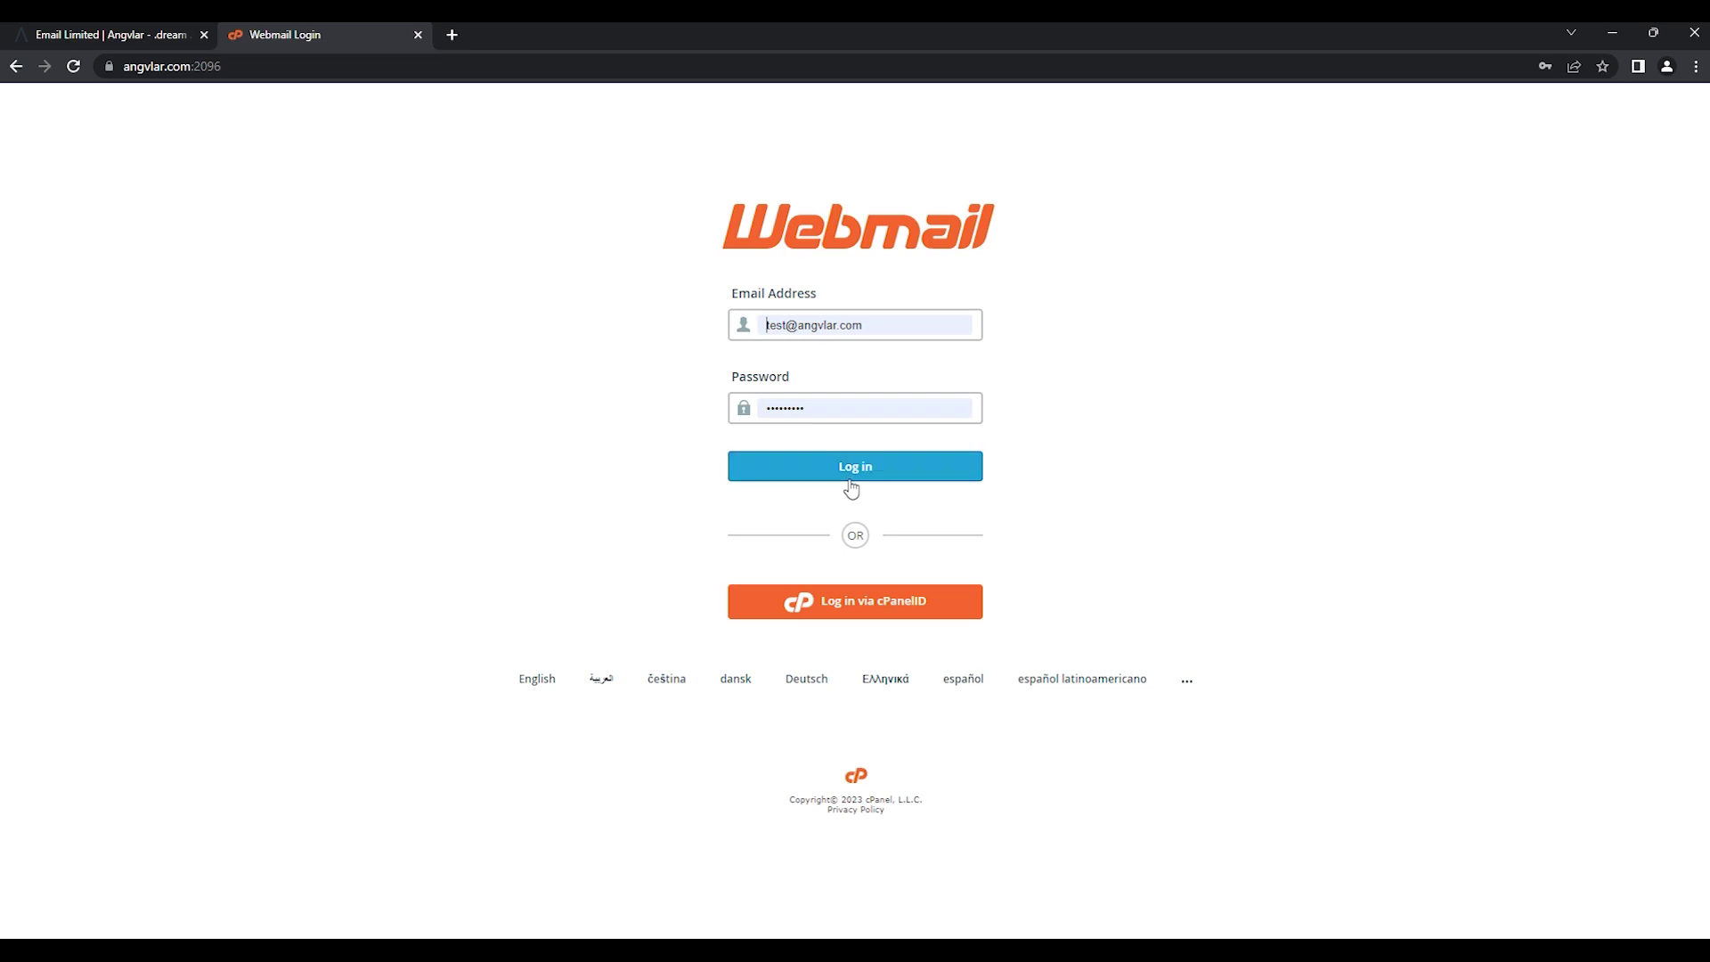
pyautogui.click(851, 477)
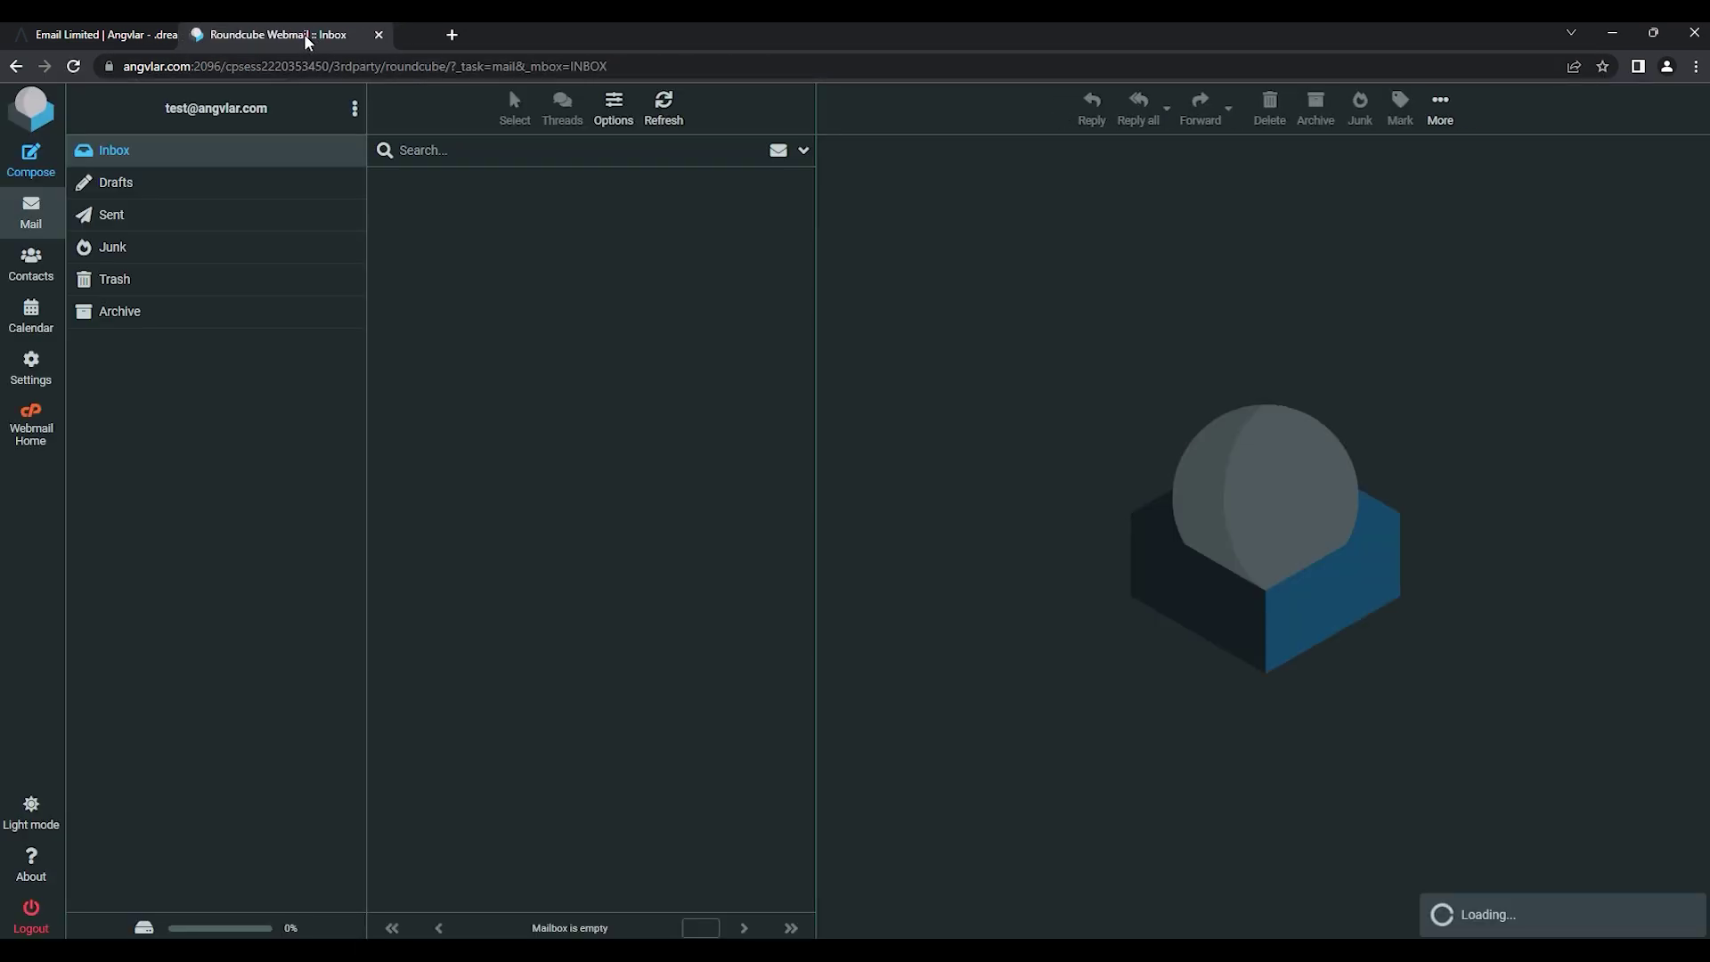
pyautogui.moveTo(358, 39); pyautogui.dragTo(116, 35)
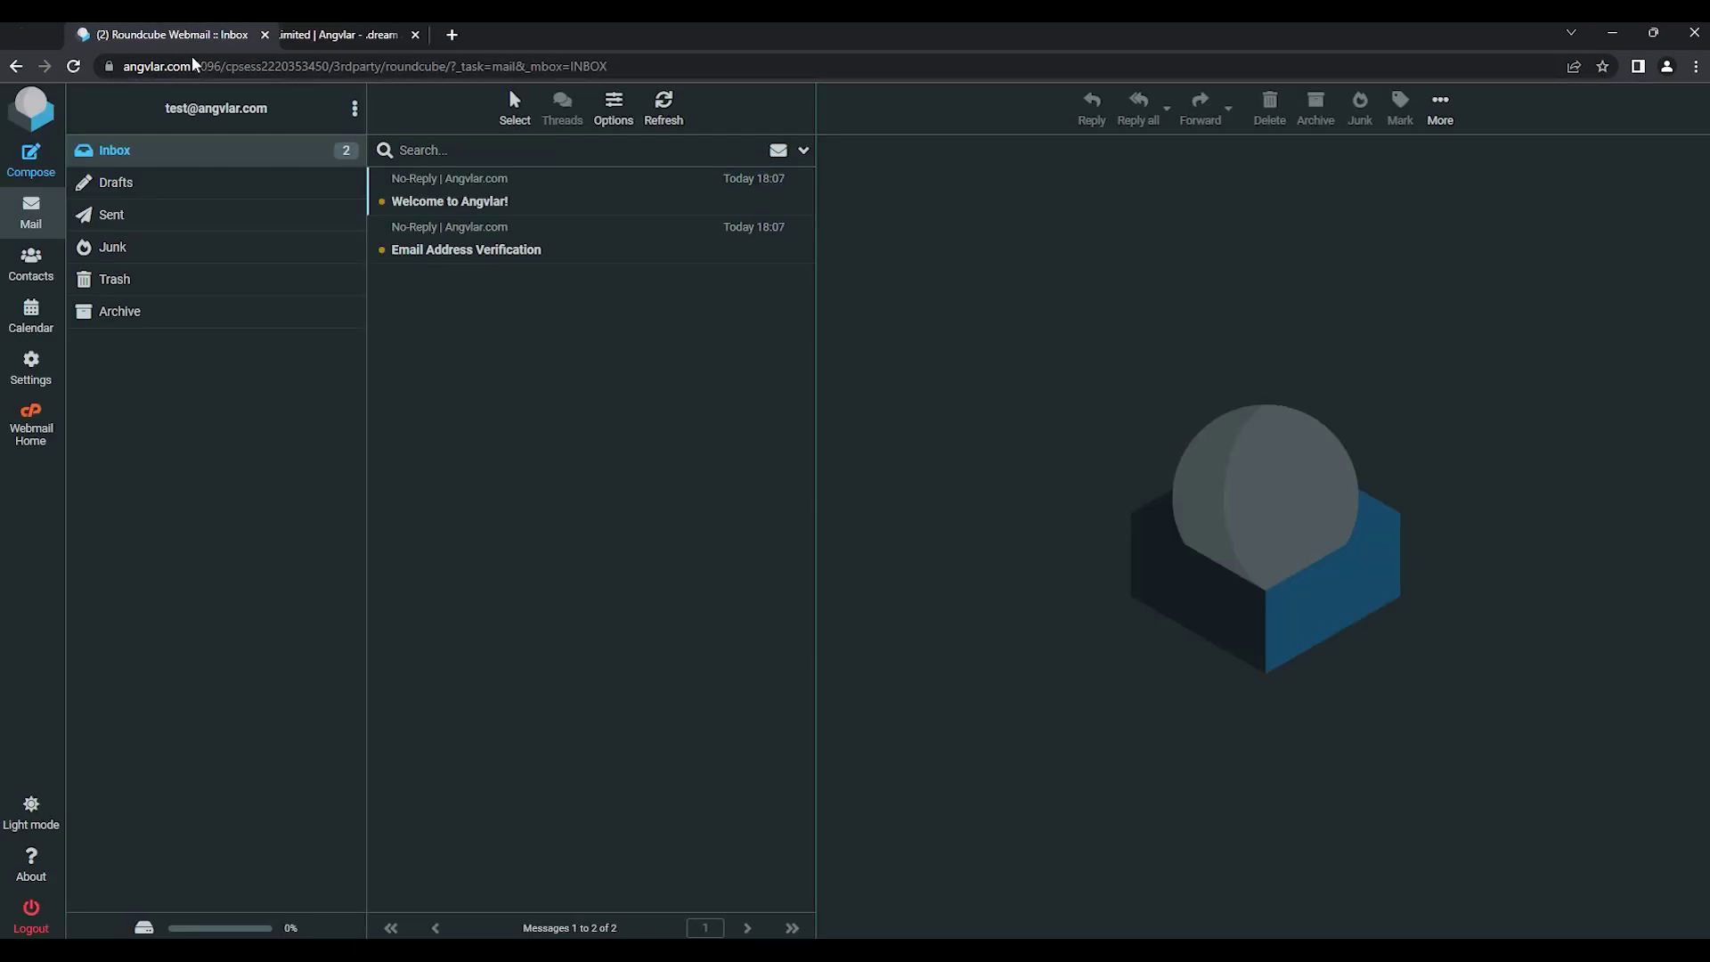
pyautogui.click(463, 251)
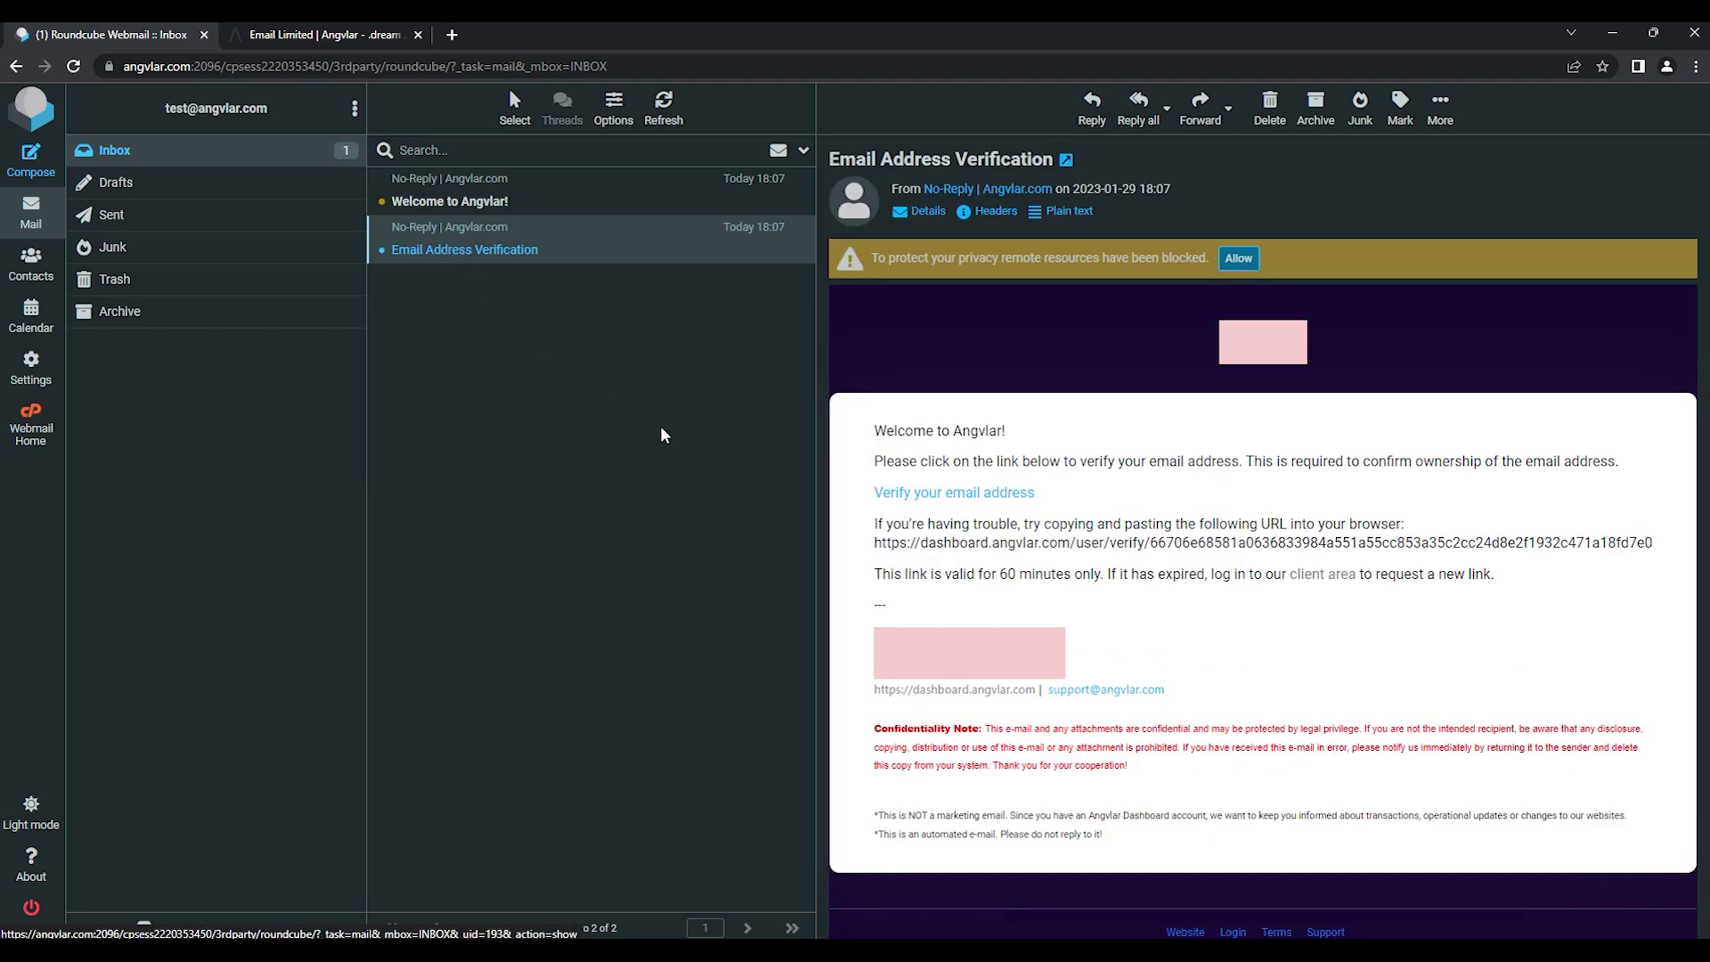
pyautogui.click(923, 496)
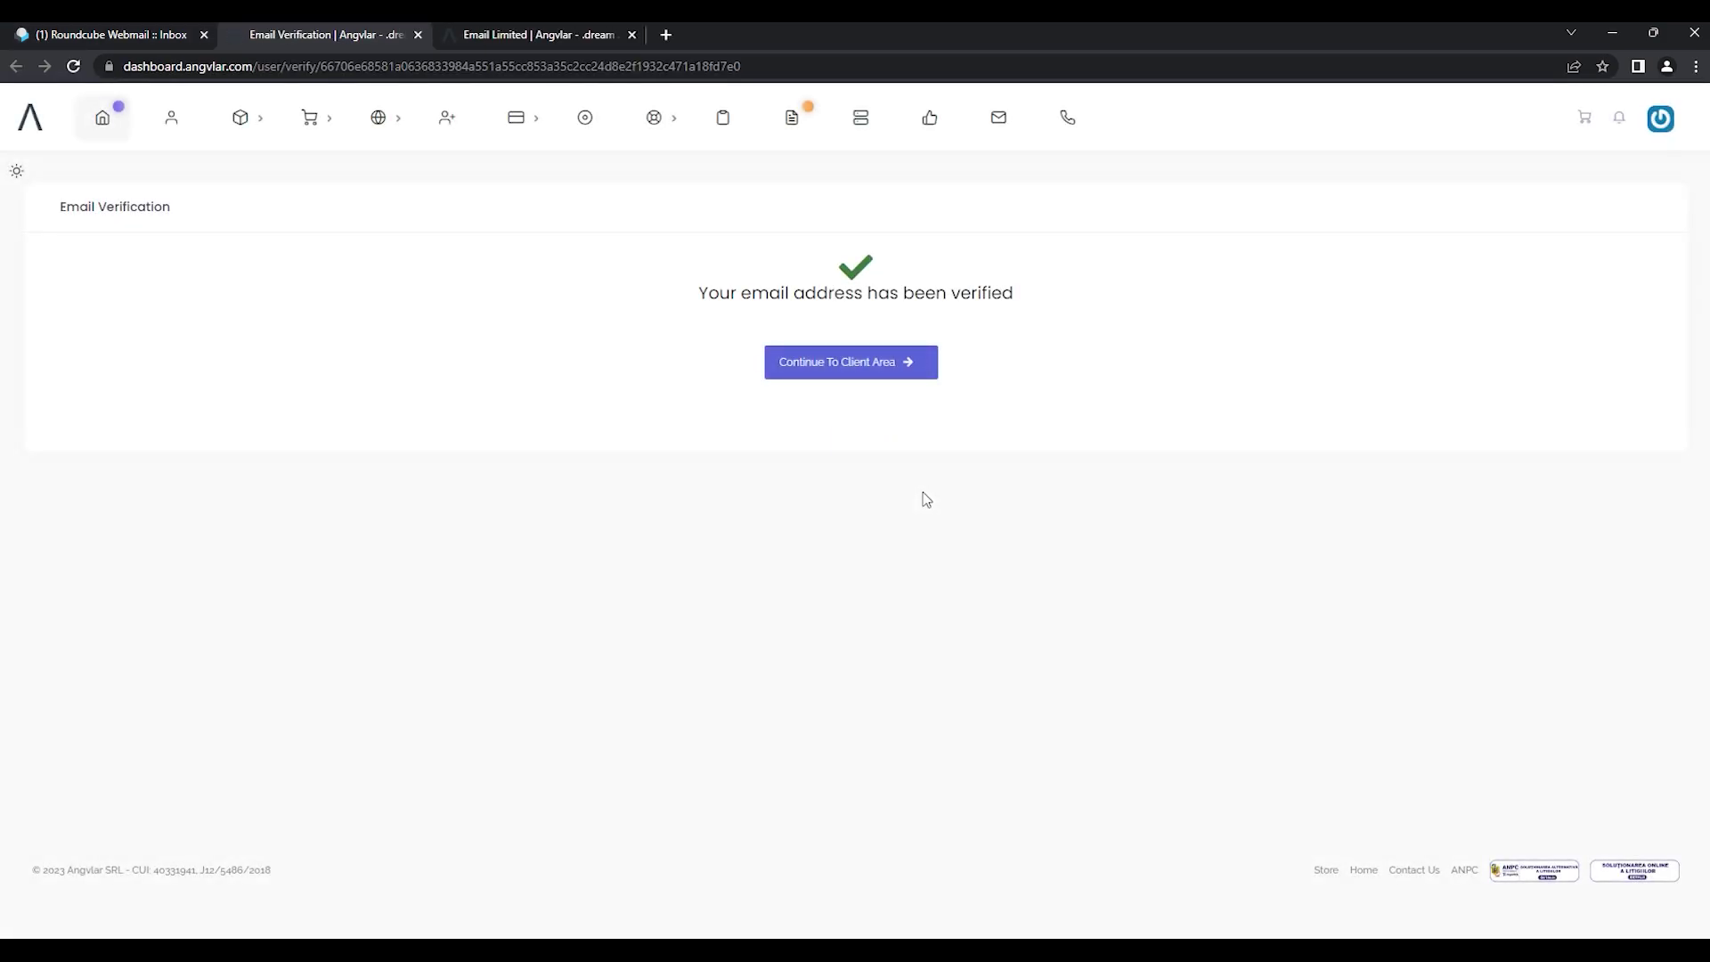
# Step: Continue to the client area, read the Welcome to Angvlar! e-mail, then return to the dashboard
pyautogui.click(878, 362)
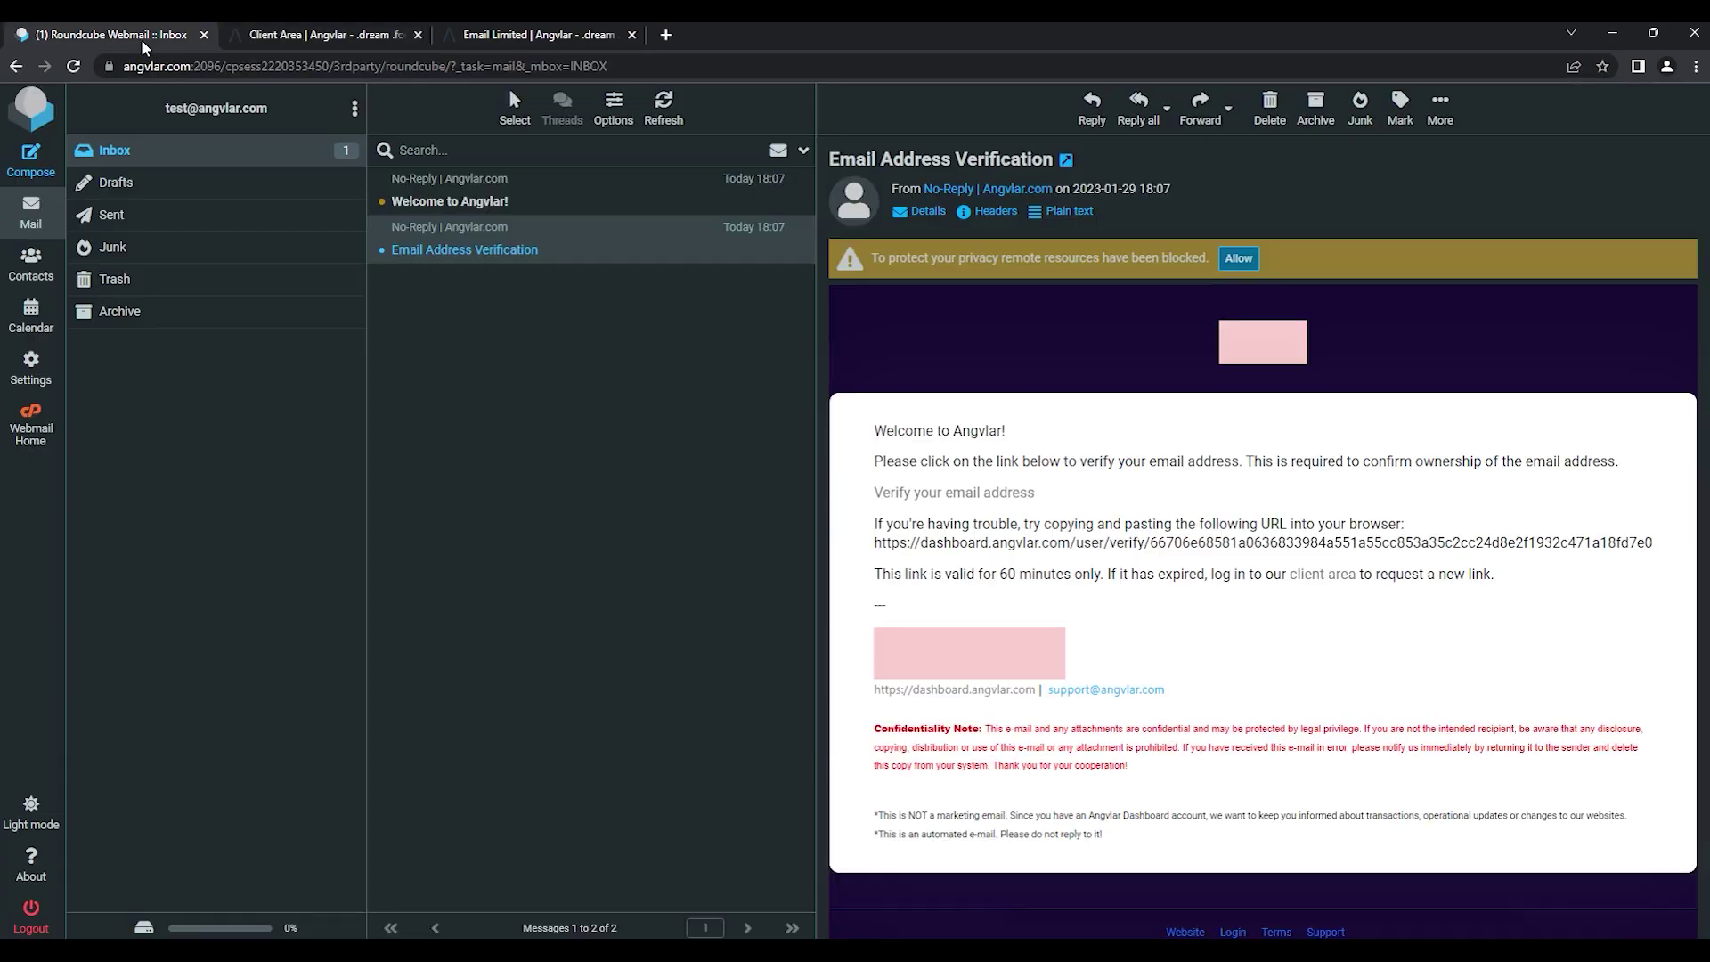
pyautogui.click(125, 34)
pyautogui.click(420, 218)
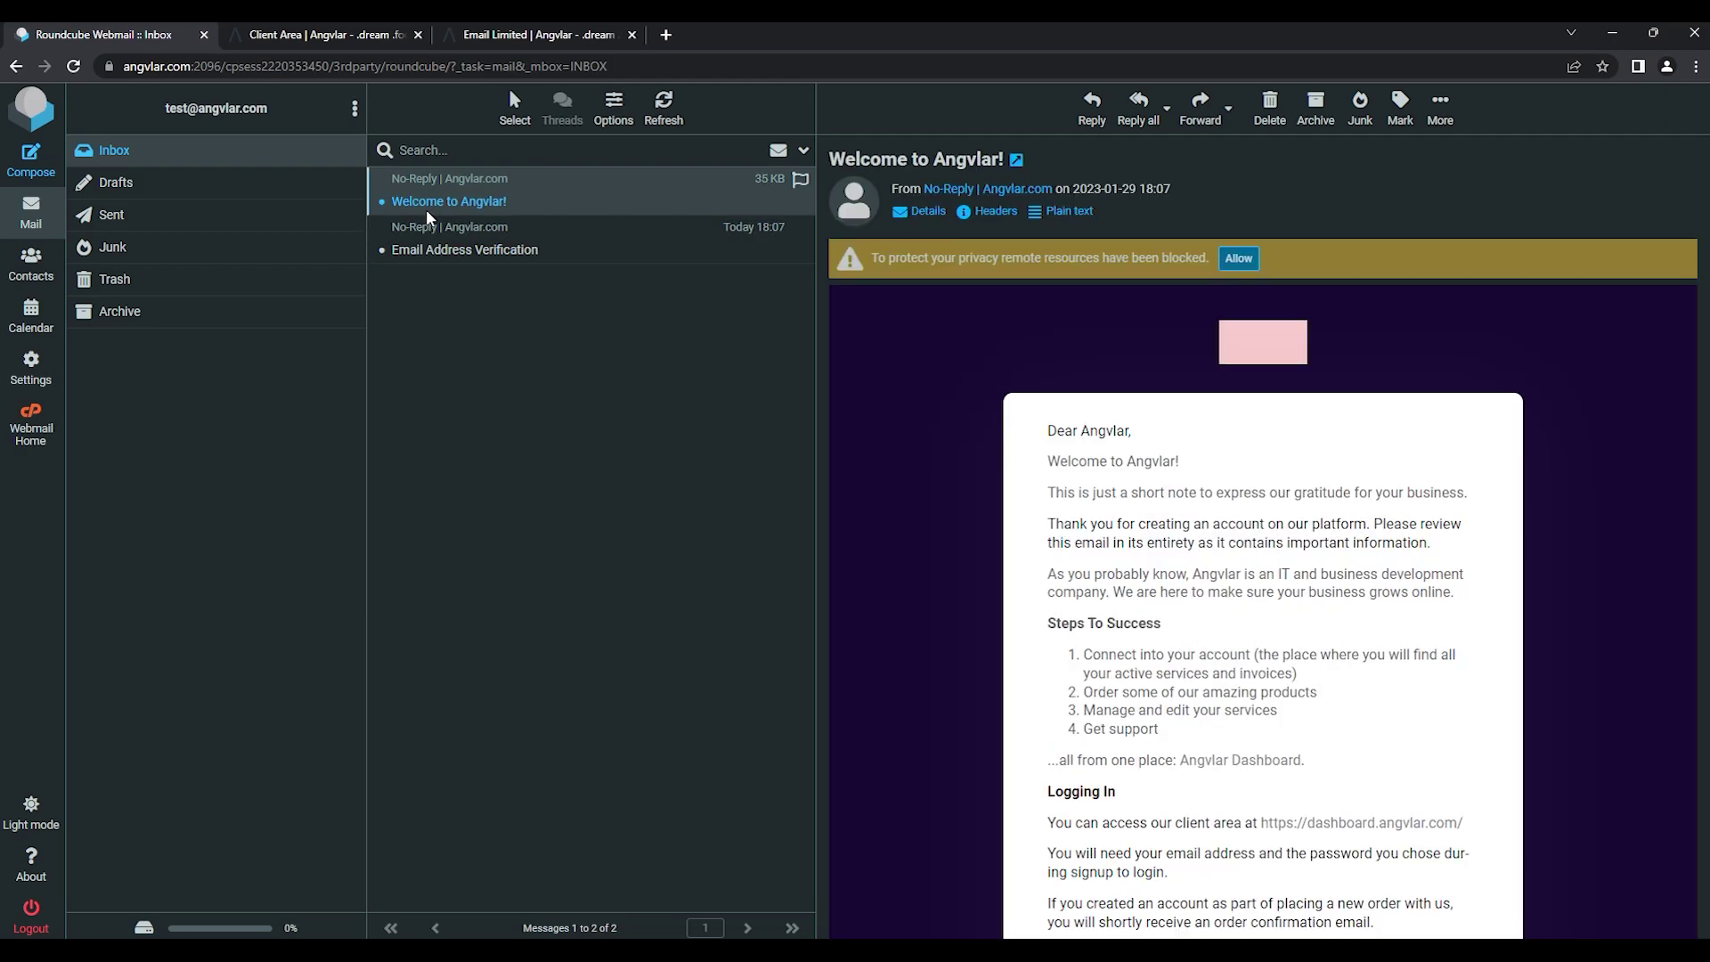
pyautogui.scroll(-6, 1265, 440)
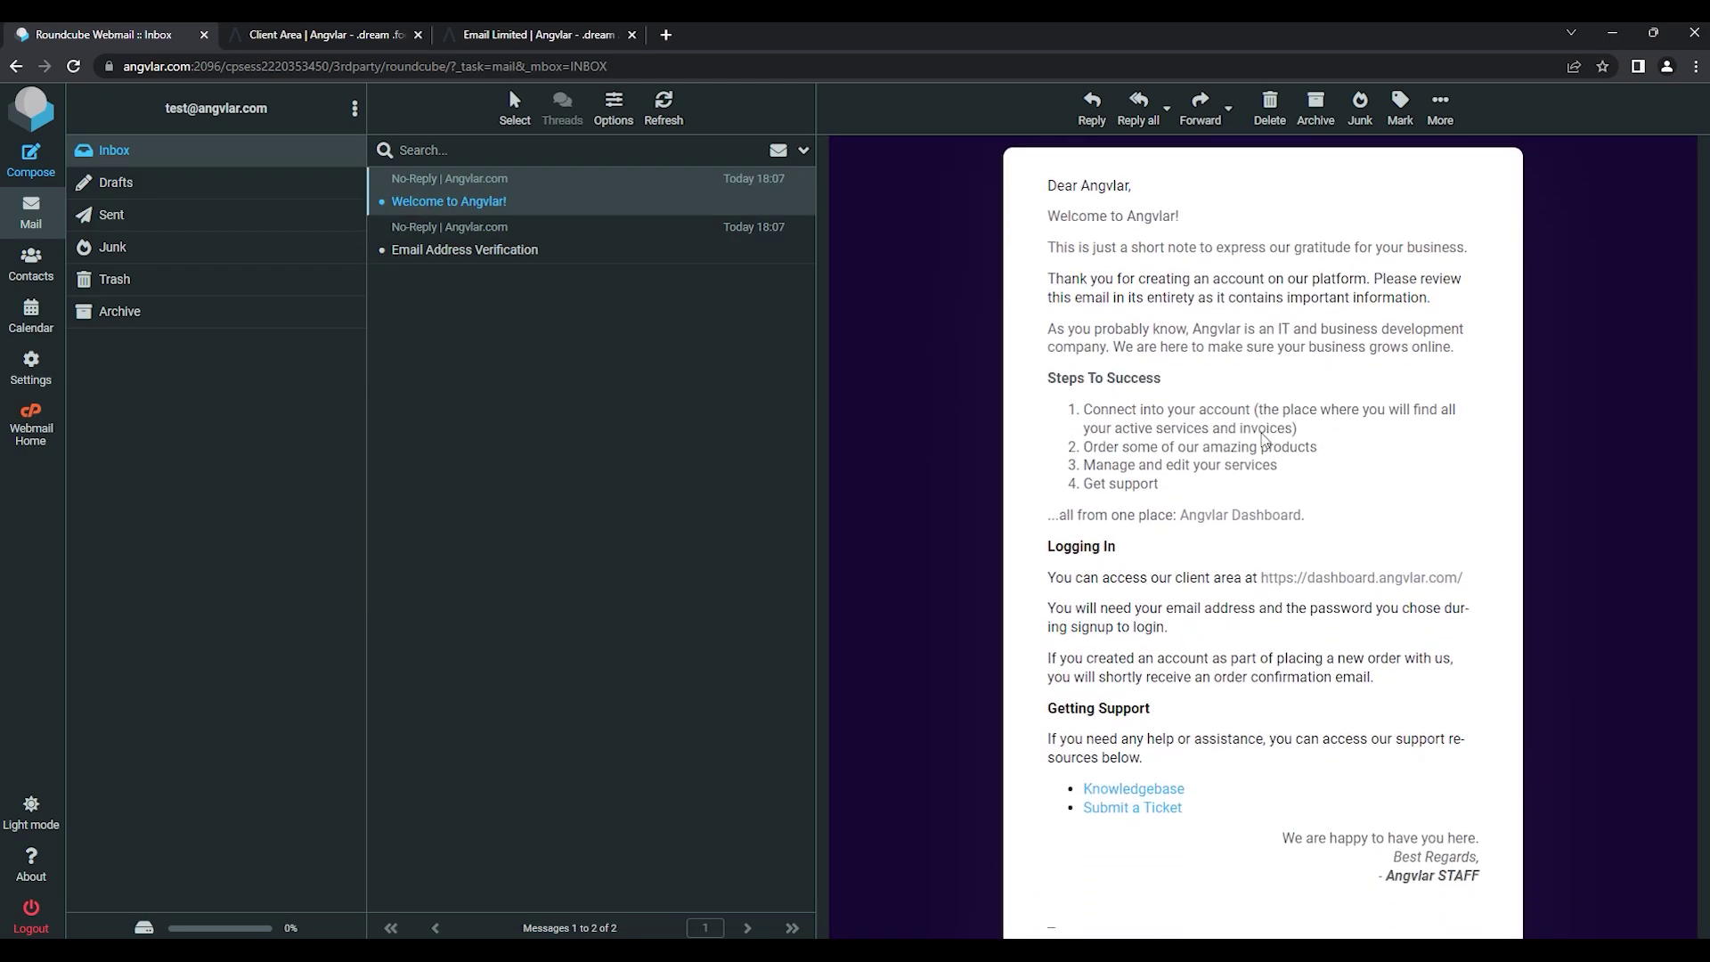
pyautogui.scroll(-2, 1265, 440)
pyautogui.scroll(8, 1265, 440)
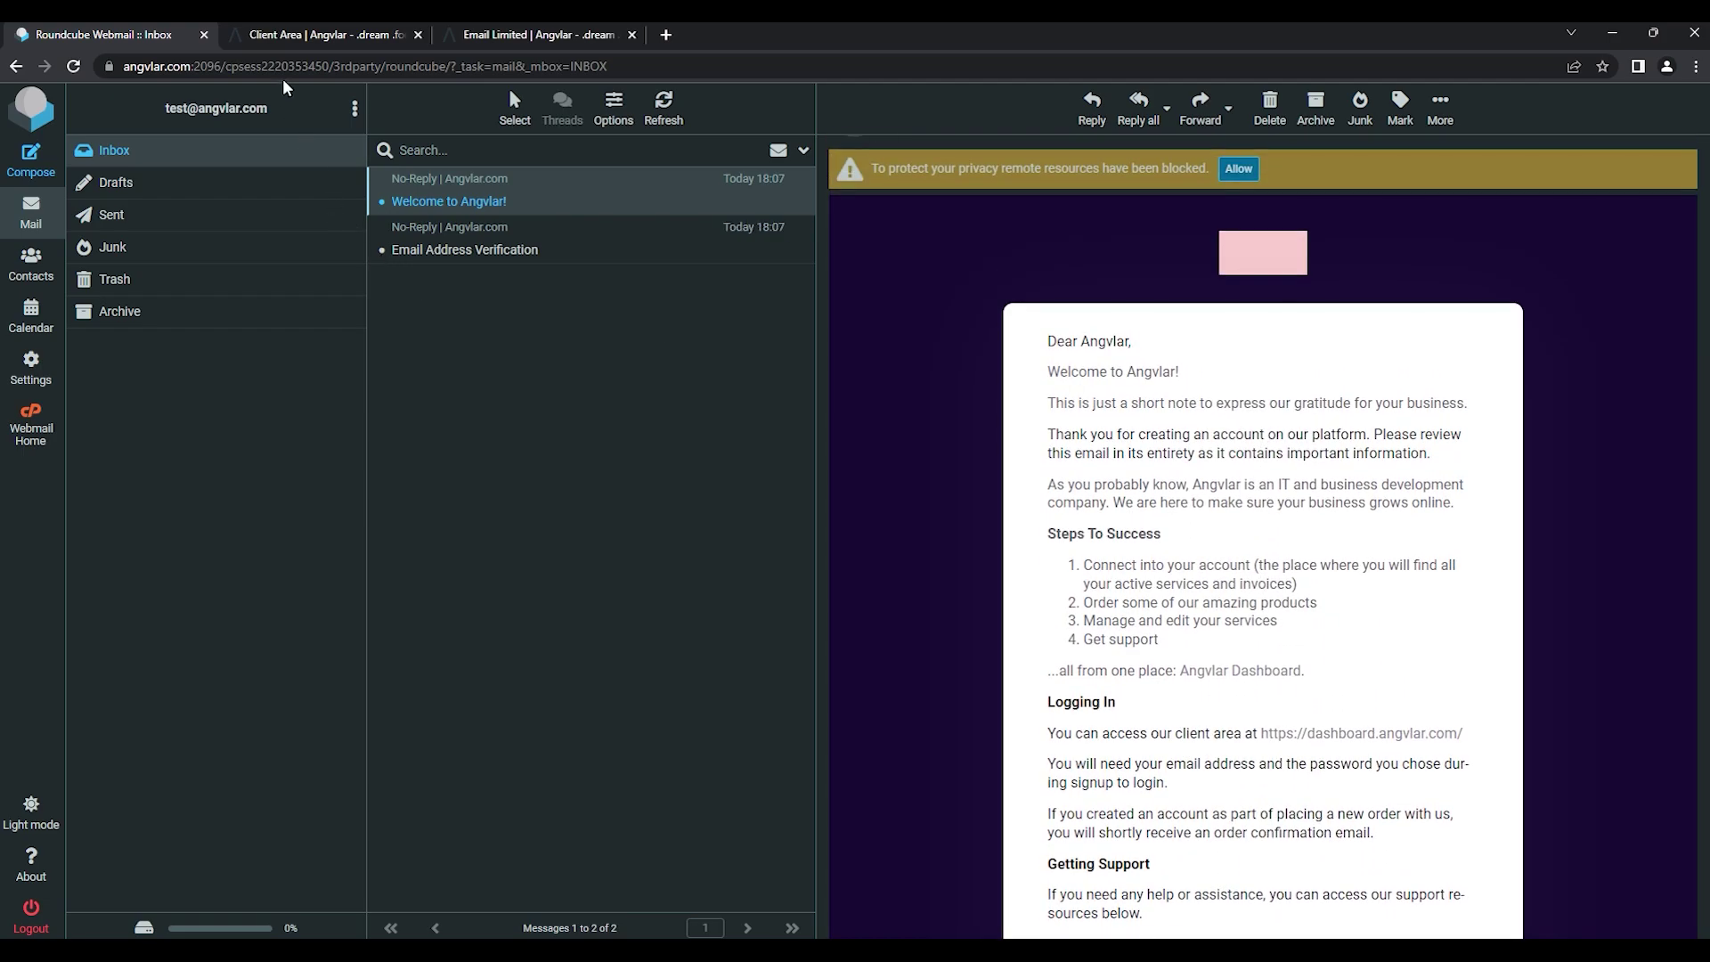
pyautogui.click(276, 43)
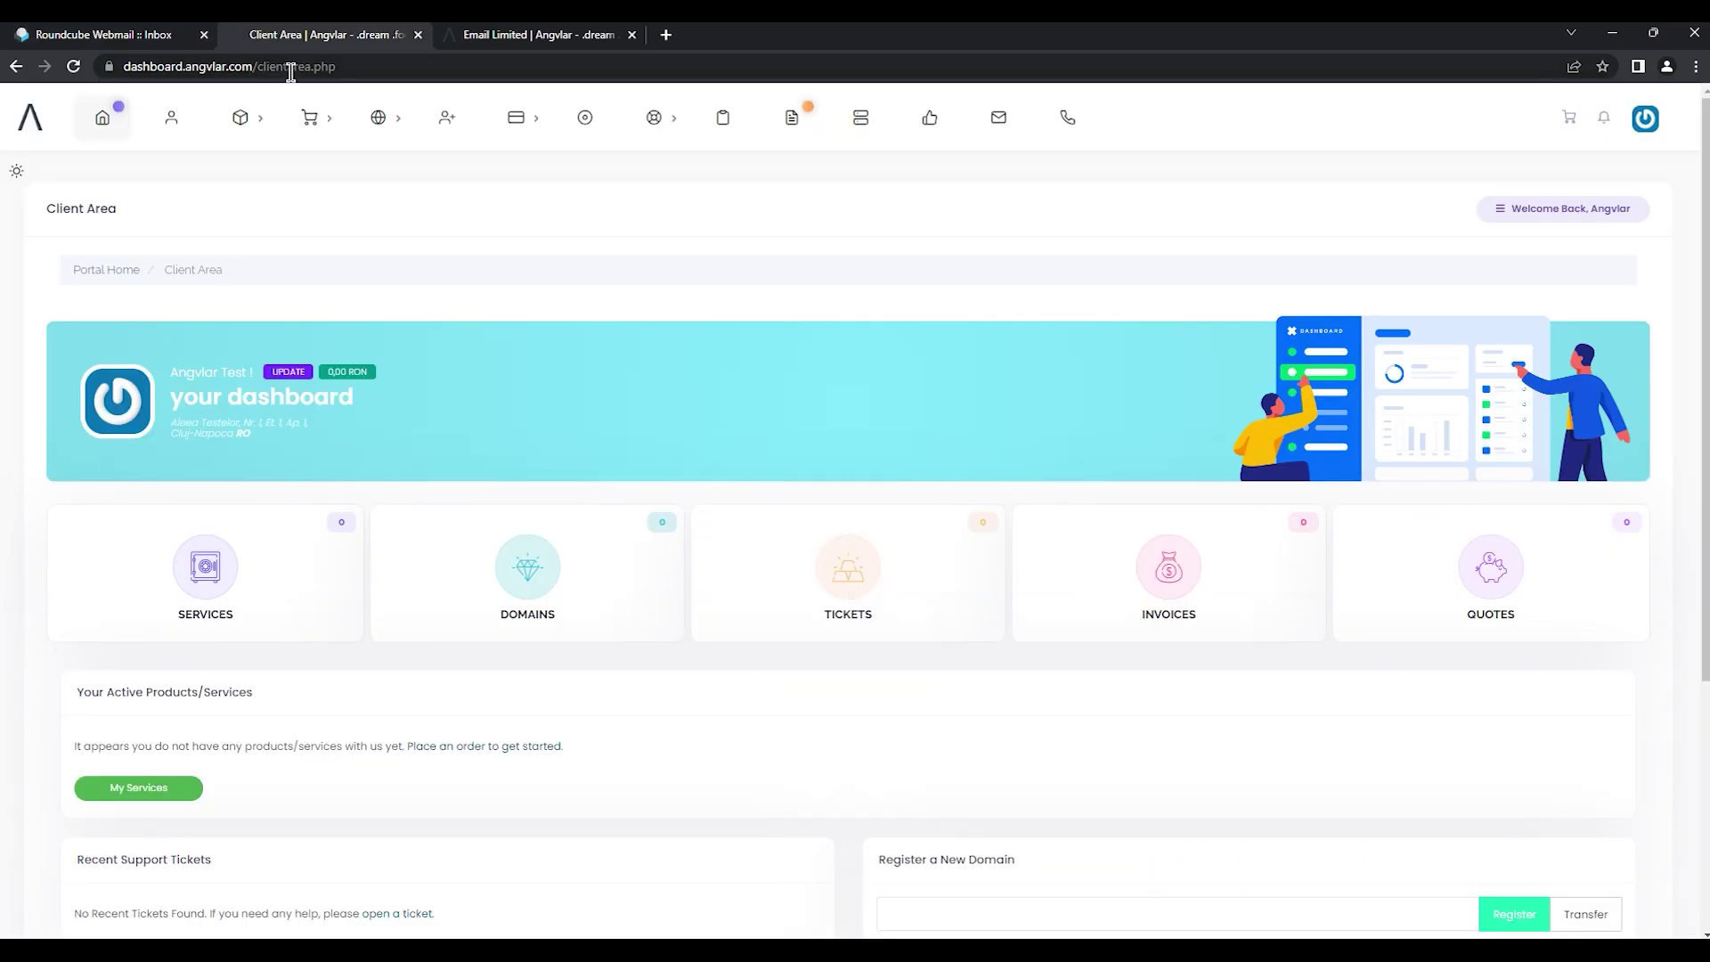